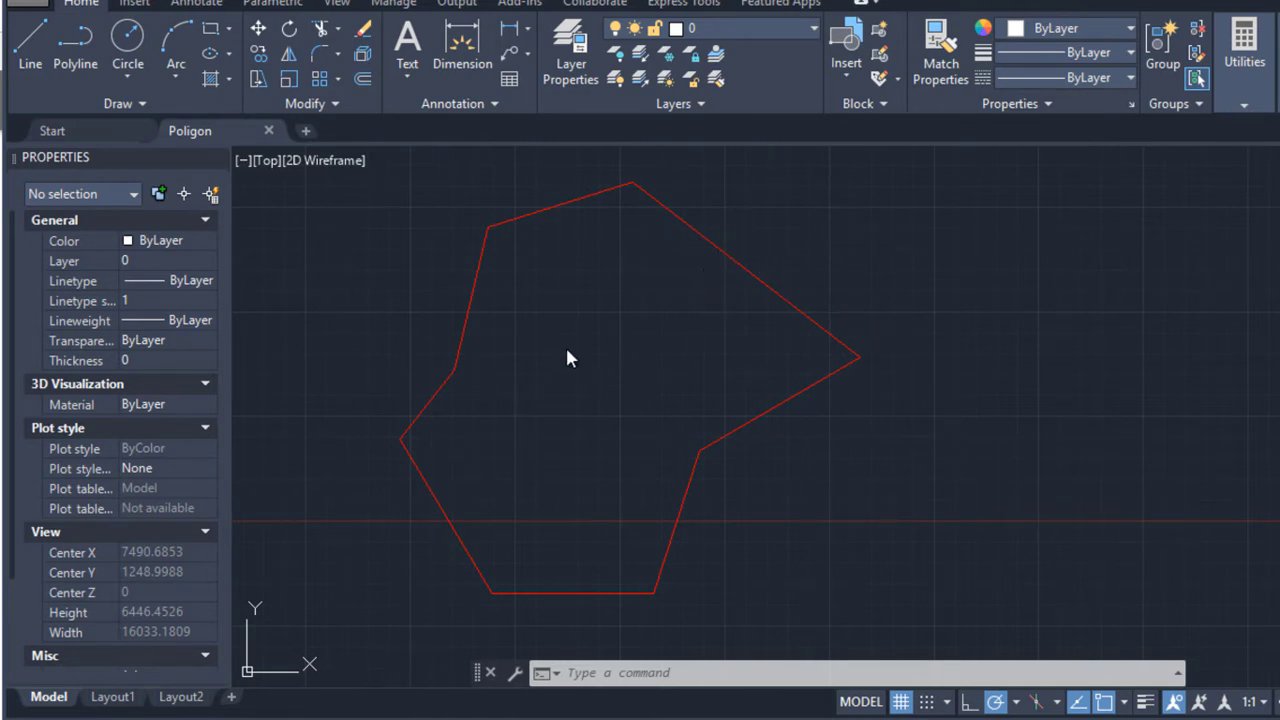
Step: Select the red closed polyline and step through its vertices to examine their coordinates in the geometry properties
{"action": "left_click", "coordinate": [684, 224]}
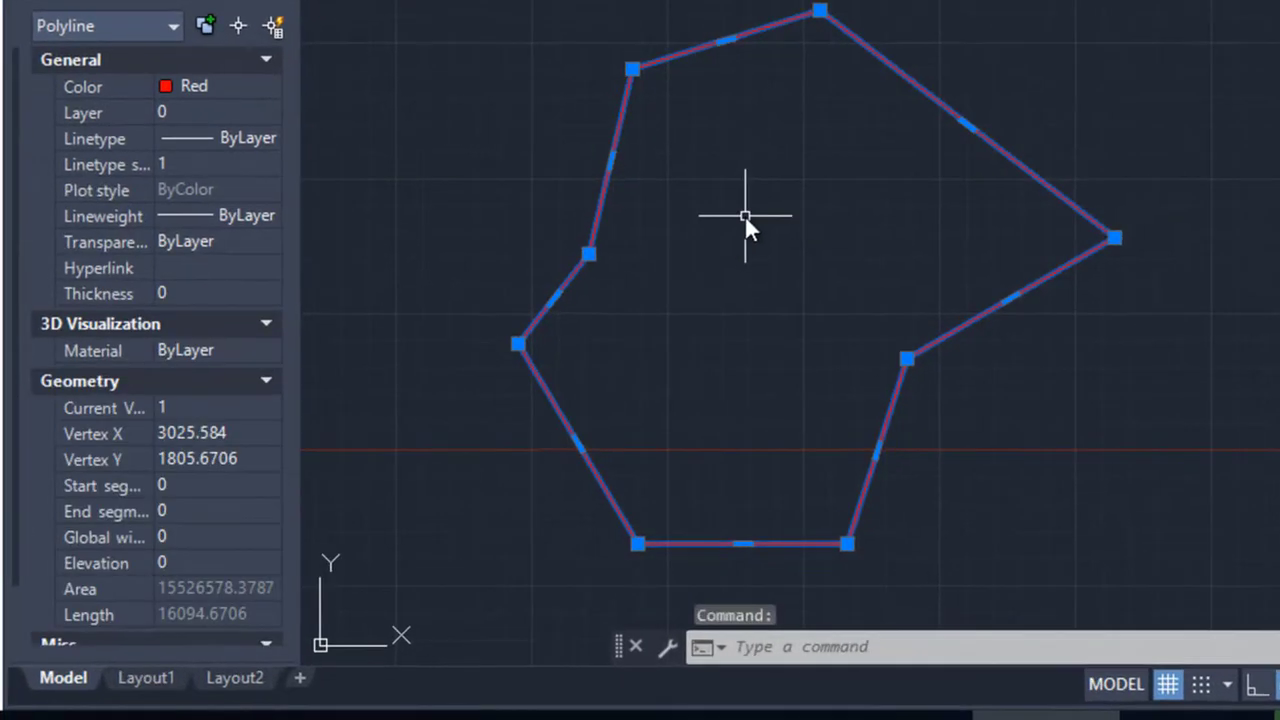
{"action": "scroll", "coordinate": [200, 380], "scroll_direction": "down", "scroll_amount": 3}
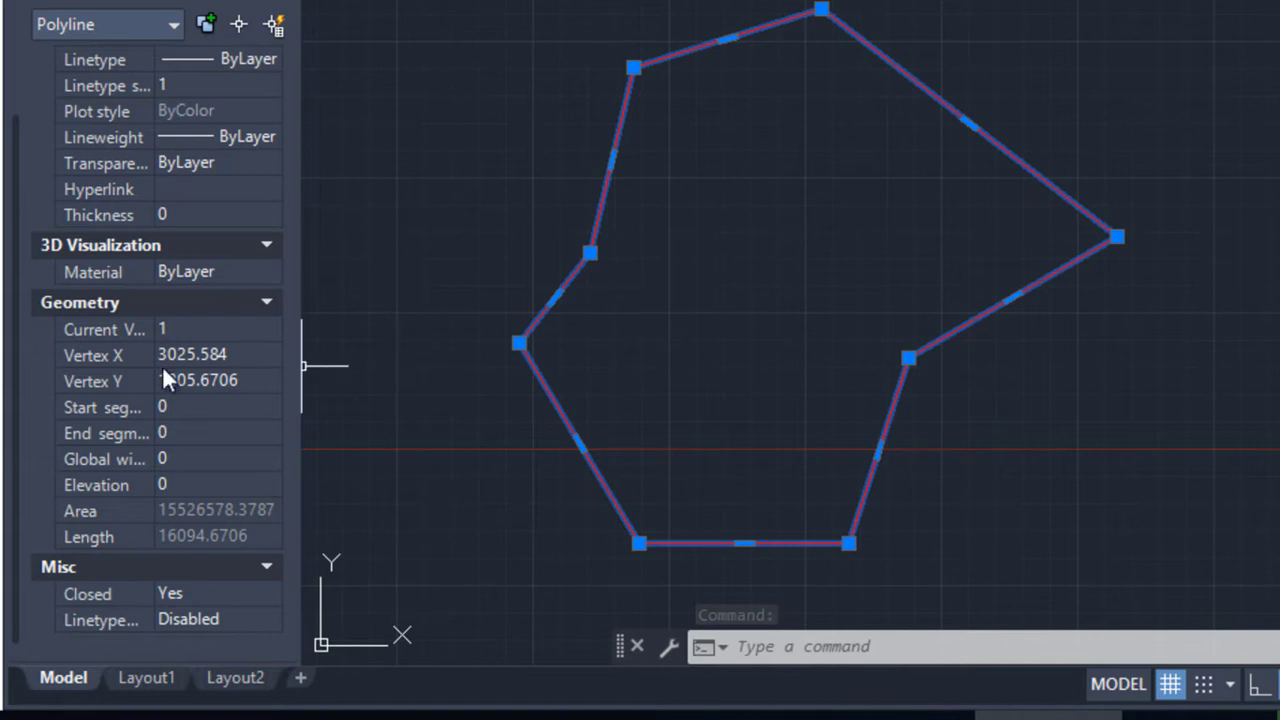
{"action": "scroll", "coordinate": [200, 350], "scroll_direction": "up", "scroll_amount": 3}
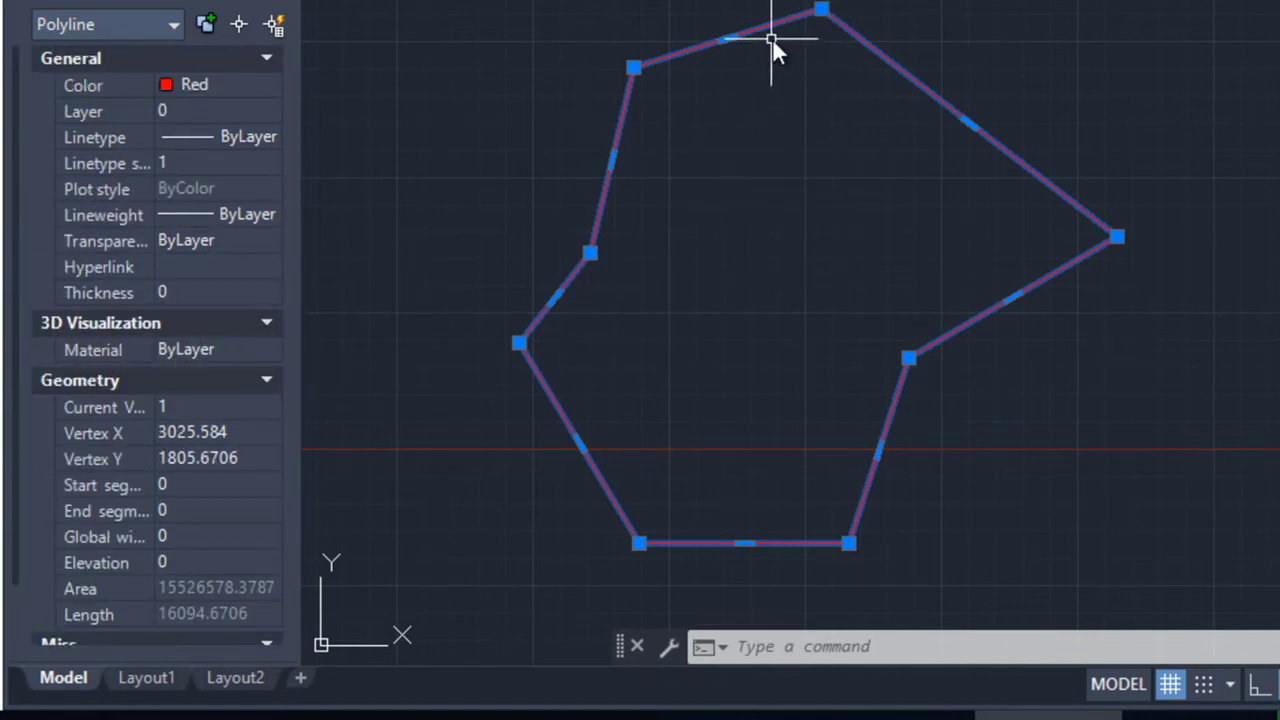
{"action": "mouse_move", "coordinate": [908, 358]}
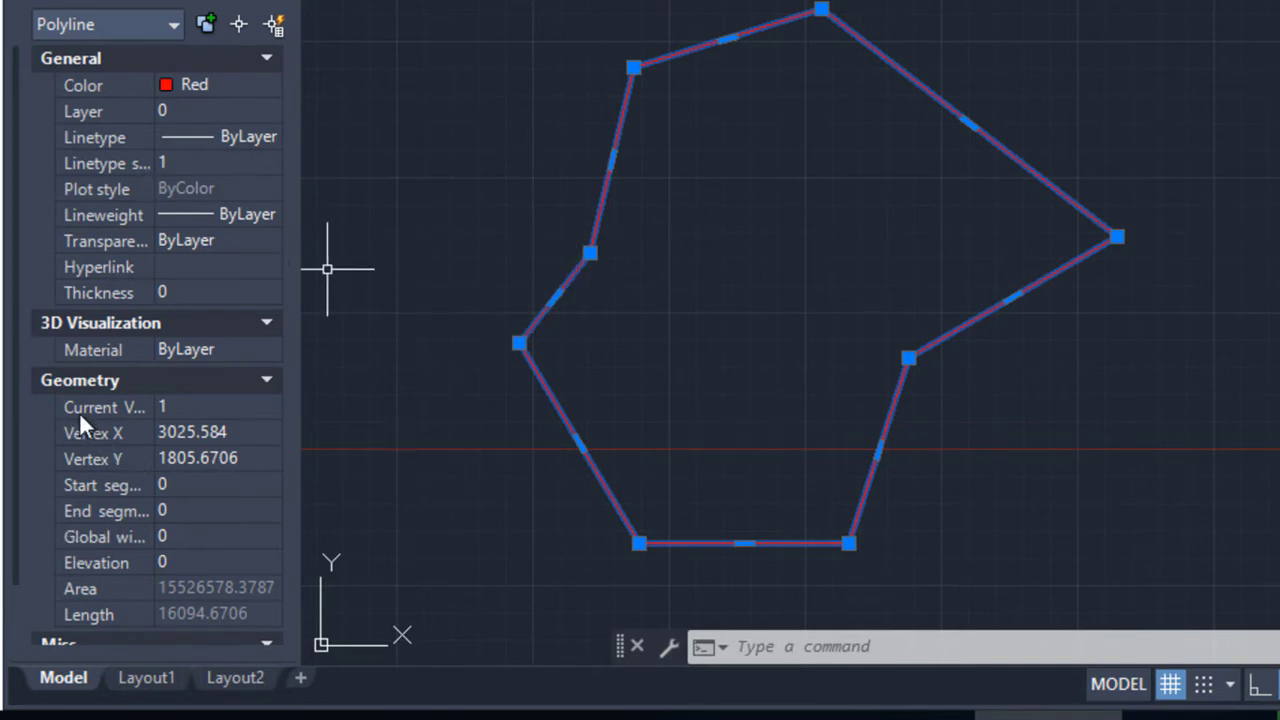
{"action": "left_click", "coordinate": [220, 405]}
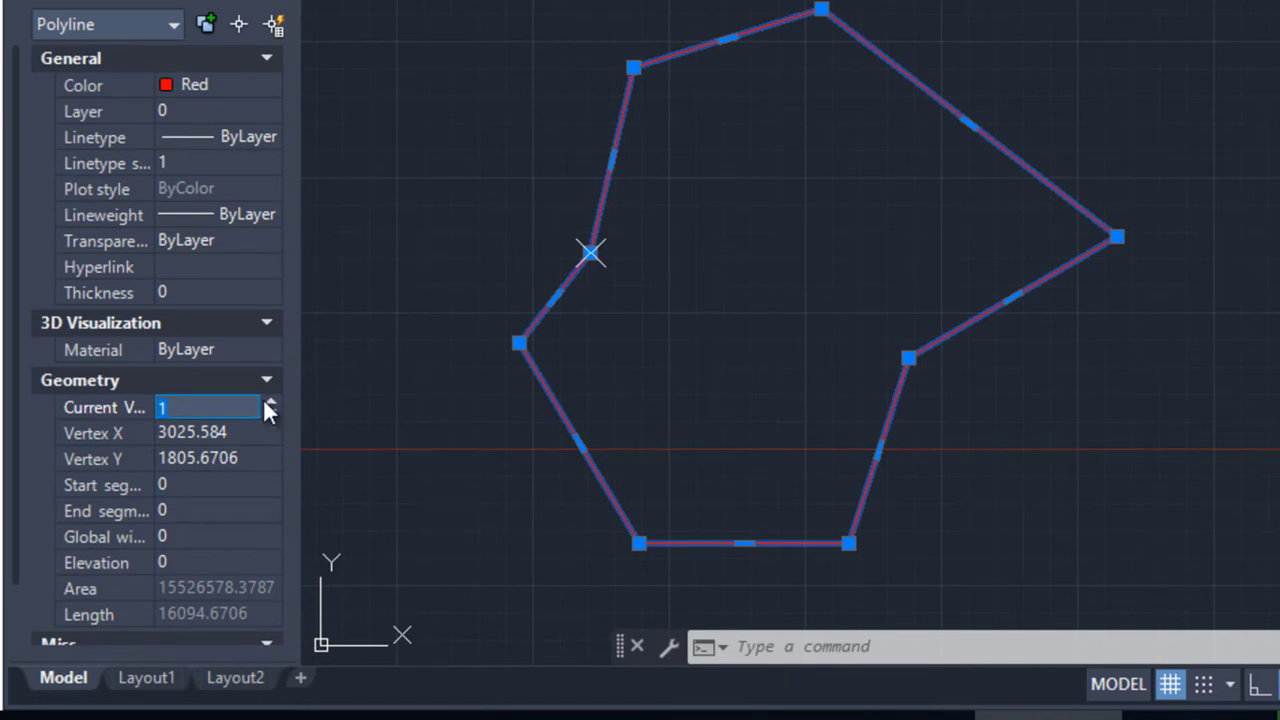
{"action": "left_click", "coordinate": [268, 401]}
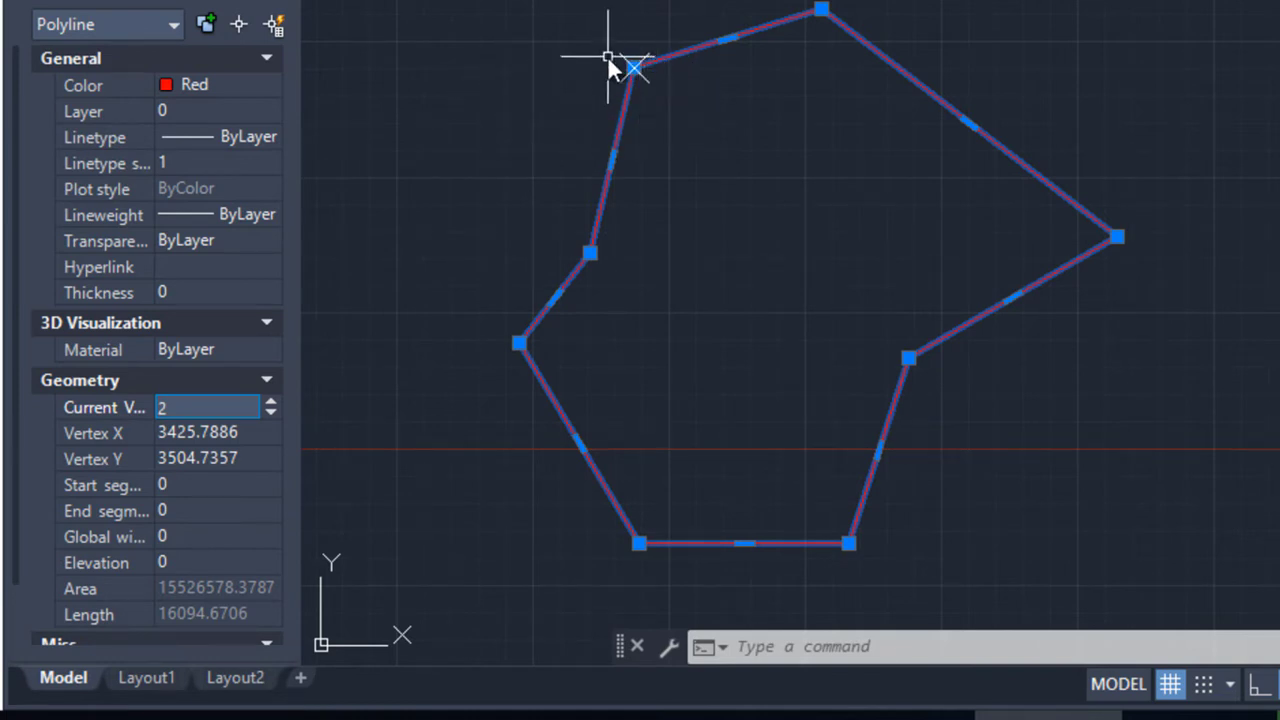
{"action": "left_click", "coordinate": [268, 401]}
{"action": "left_click", "coordinate": [268, 401]}
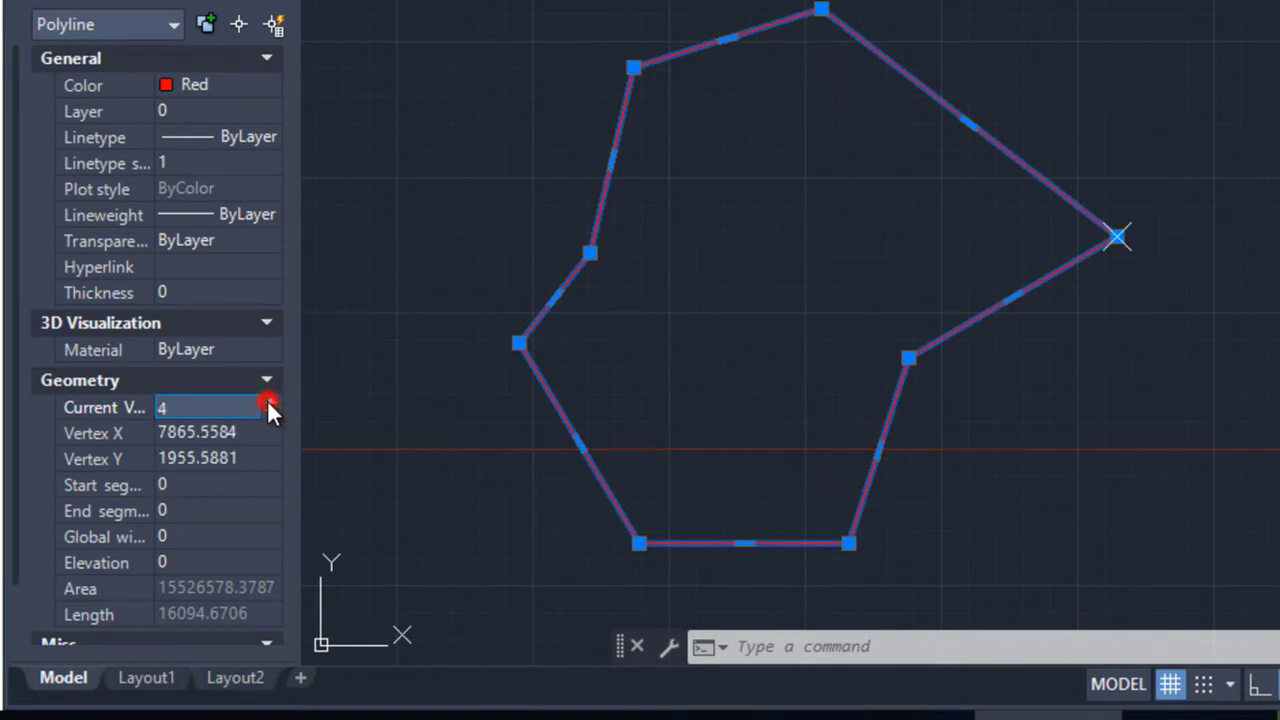
{"action": "left_click", "coordinate": [268, 403]}
{"action": "left_click", "coordinate": [274, 401]}
{"action": "left_click", "coordinate": [274, 401]}
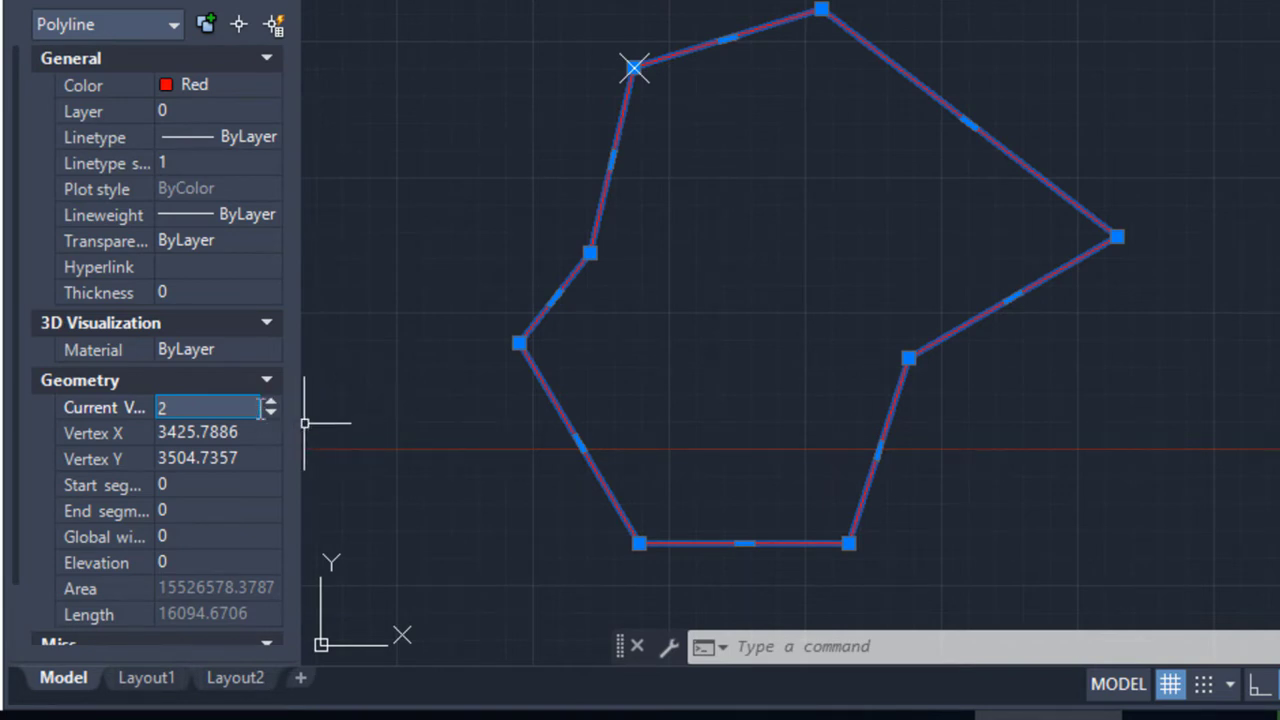
Step: Make vertex 6 of the polyline current and set its coordinates to X 5400 and Y -850
{"action": "left_click", "coordinate": [270, 401]}
{"action": "left_click", "coordinate": [270, 401]}
{"action": "left_click", "coordinate": [270, 401]}
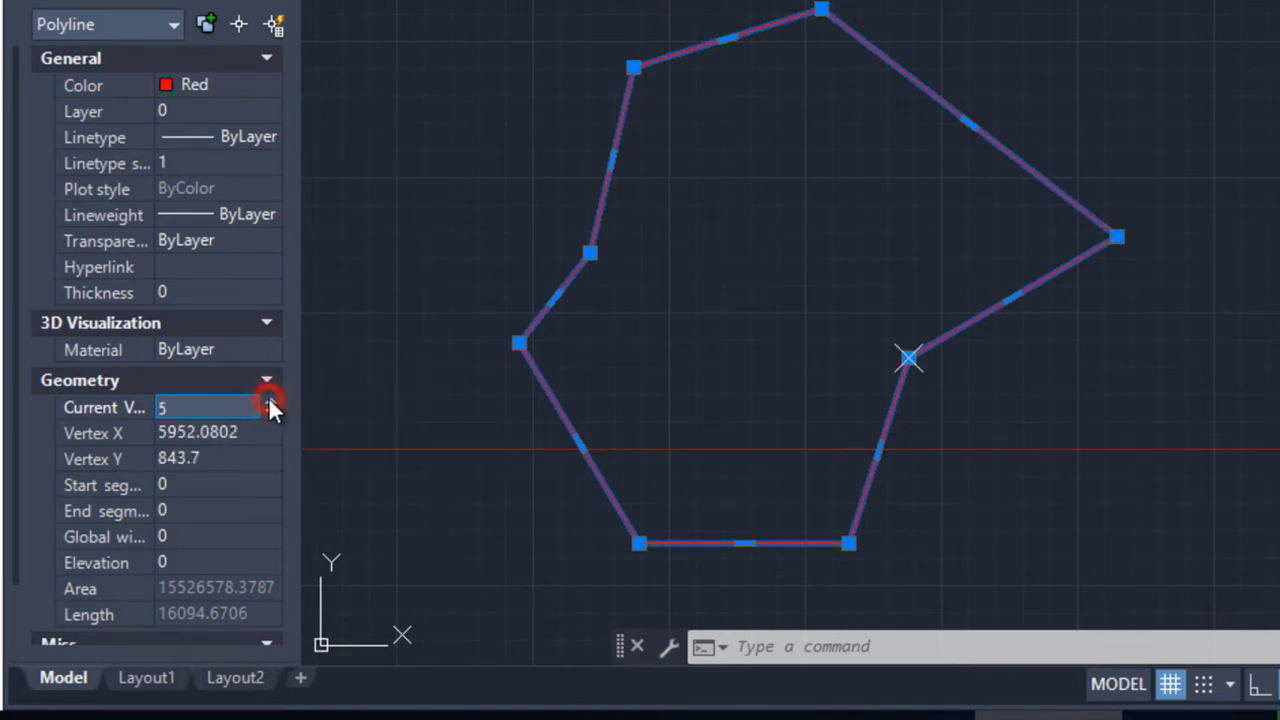
{"action": "left_click", "coordinate": [270, 401]}
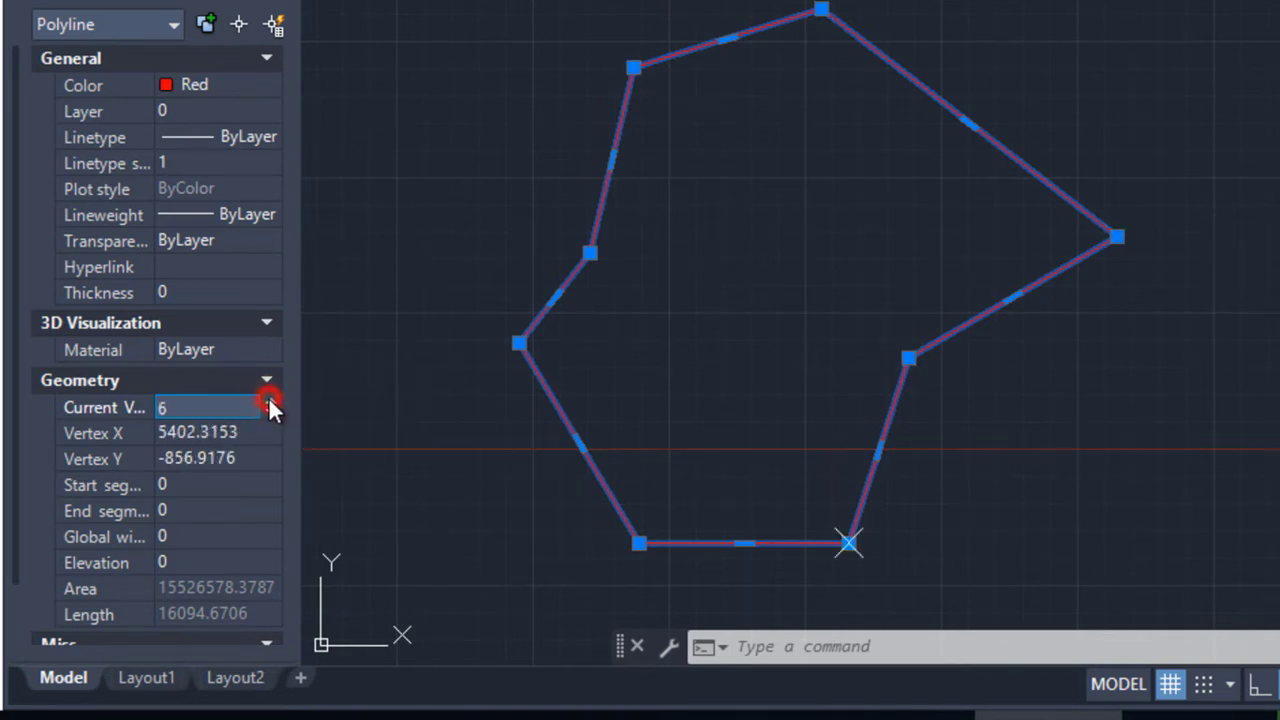
{"action": "left_click", "coordinate": [185, 433]}
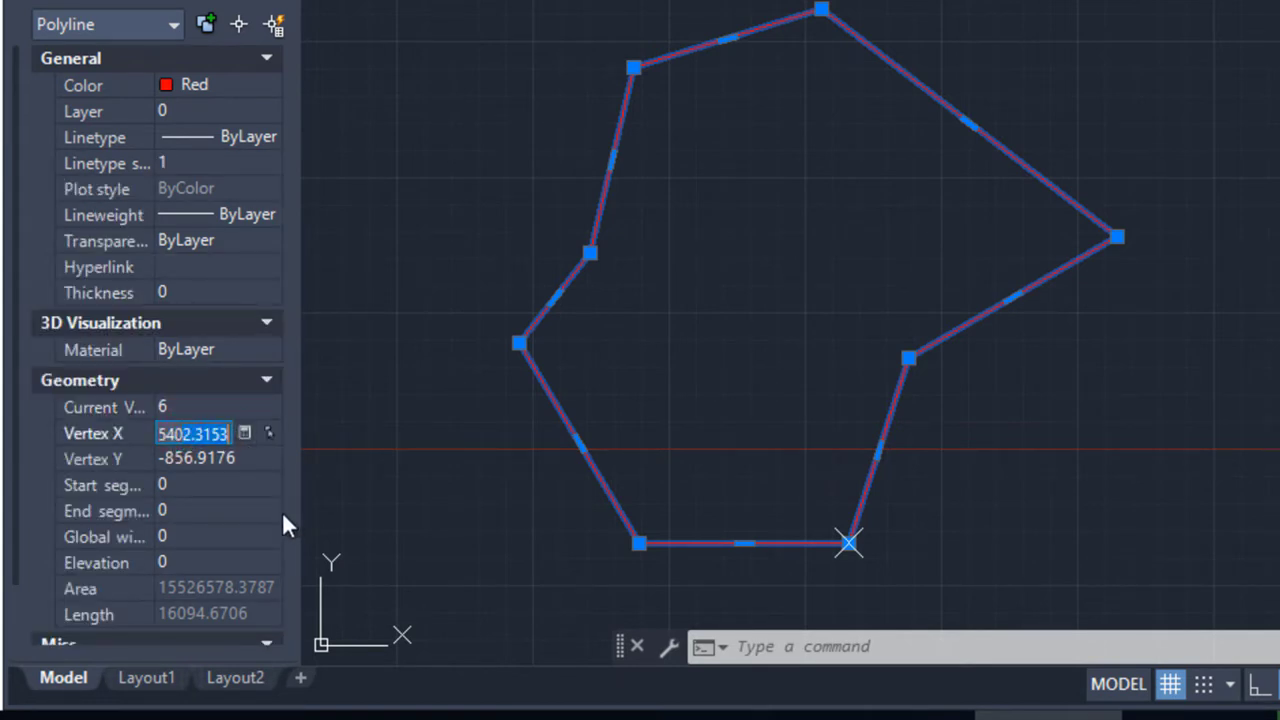
{"action": "type", "text": "5400"}
{"action": "left_click", "coordinate": [200, 459]}
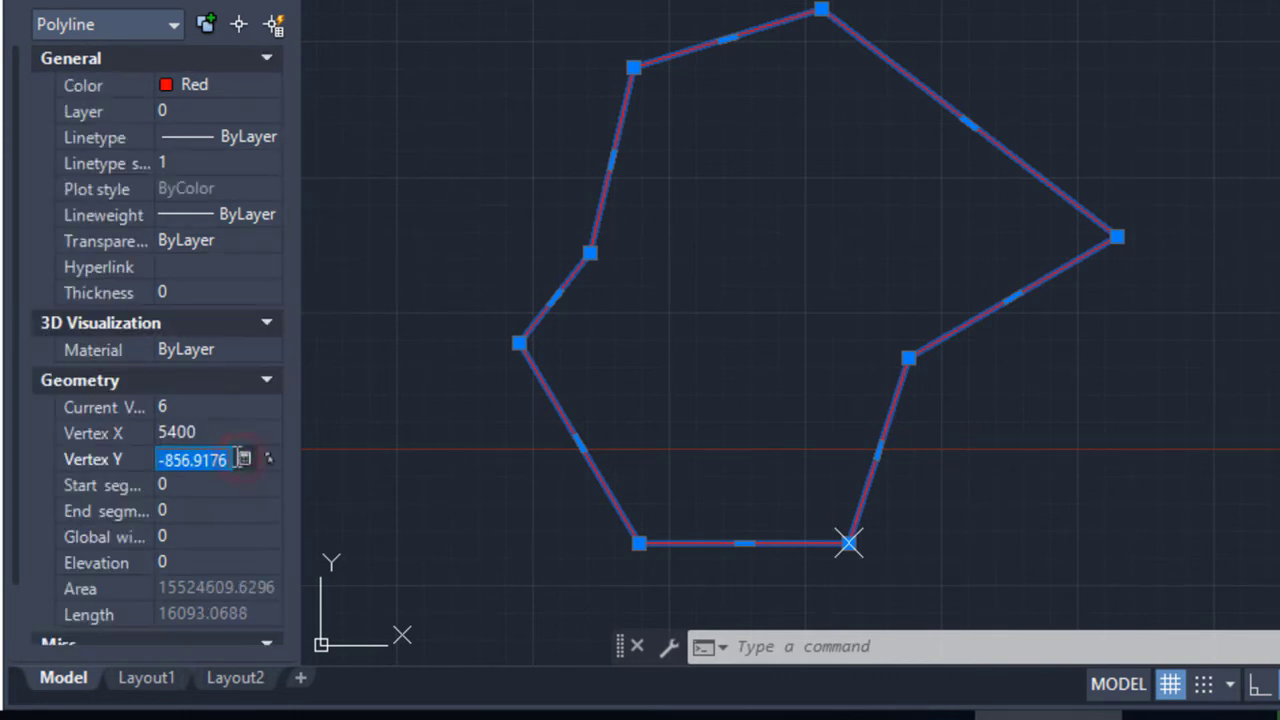
{"action": "left_click", "coordinate": [187, 459]}
{"action": "type", "text": "-850"}
{"action": "key", "text": "Tab"}
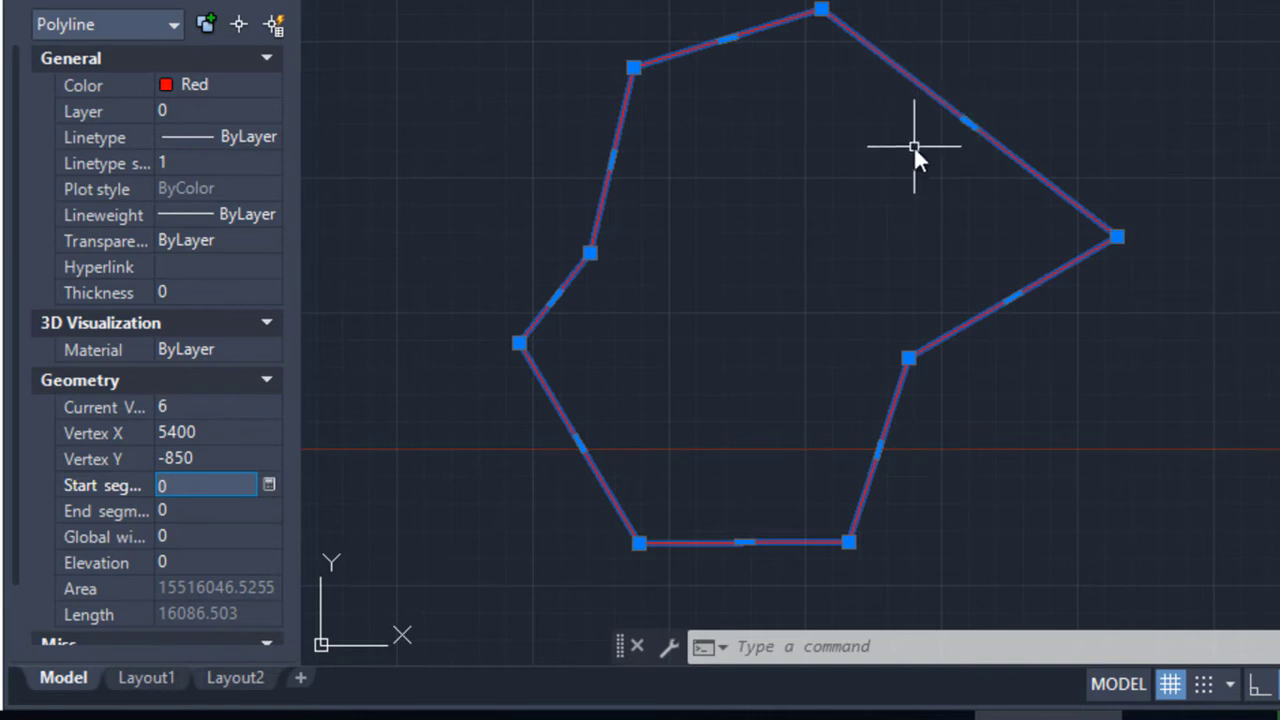
Step: Step through the polyline's vertices again, ending on vertex 4, to examine which corner each number marks
{"action": "left_click", "coordinate": [233, 405]}
{"action": "left_click", "coordinate": [274, 402]}
{"action": "left_click", "coordinate": [274, 402]}
{"action": "left_click", "coordinate": [274, 402]}
{"action": "left_click", "coordinate": [274, 402]}
{"action": "left_click", "coordinate": [274, 402]}
{"action": "left_click", "coordinate": [272, 402]}
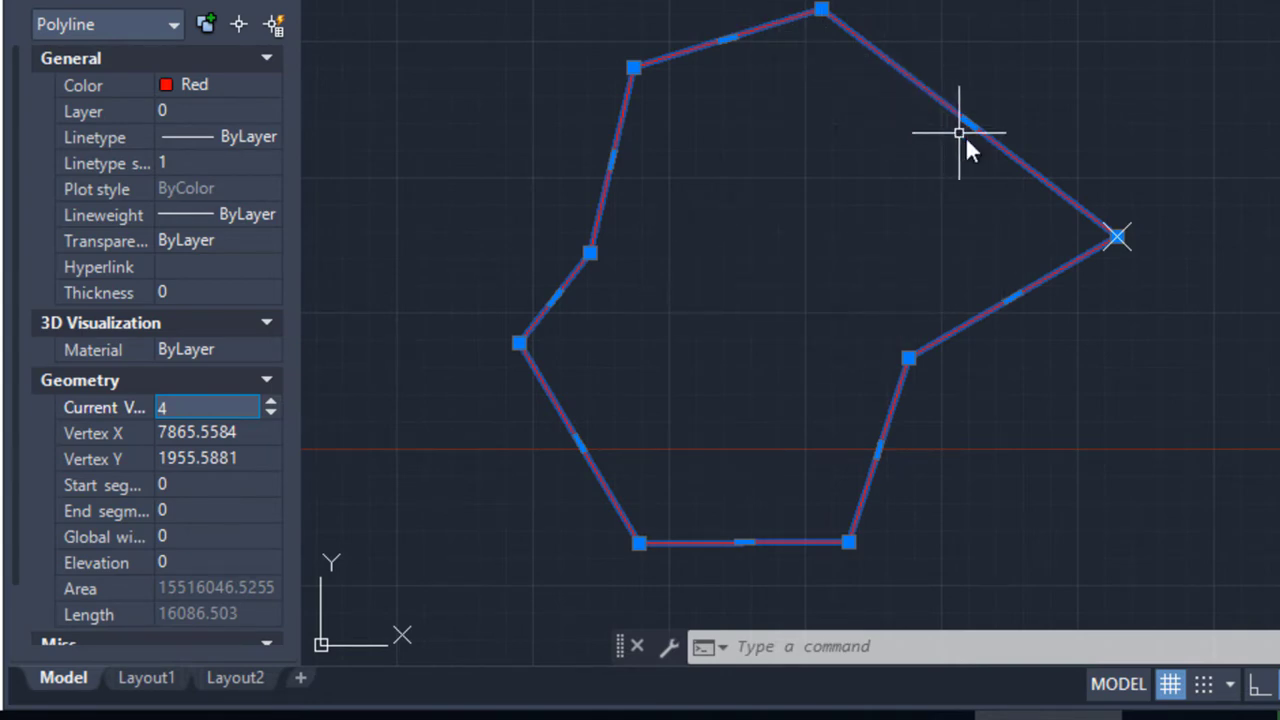
{"action": "mouse_move", "coordinate": [1117, 237]}
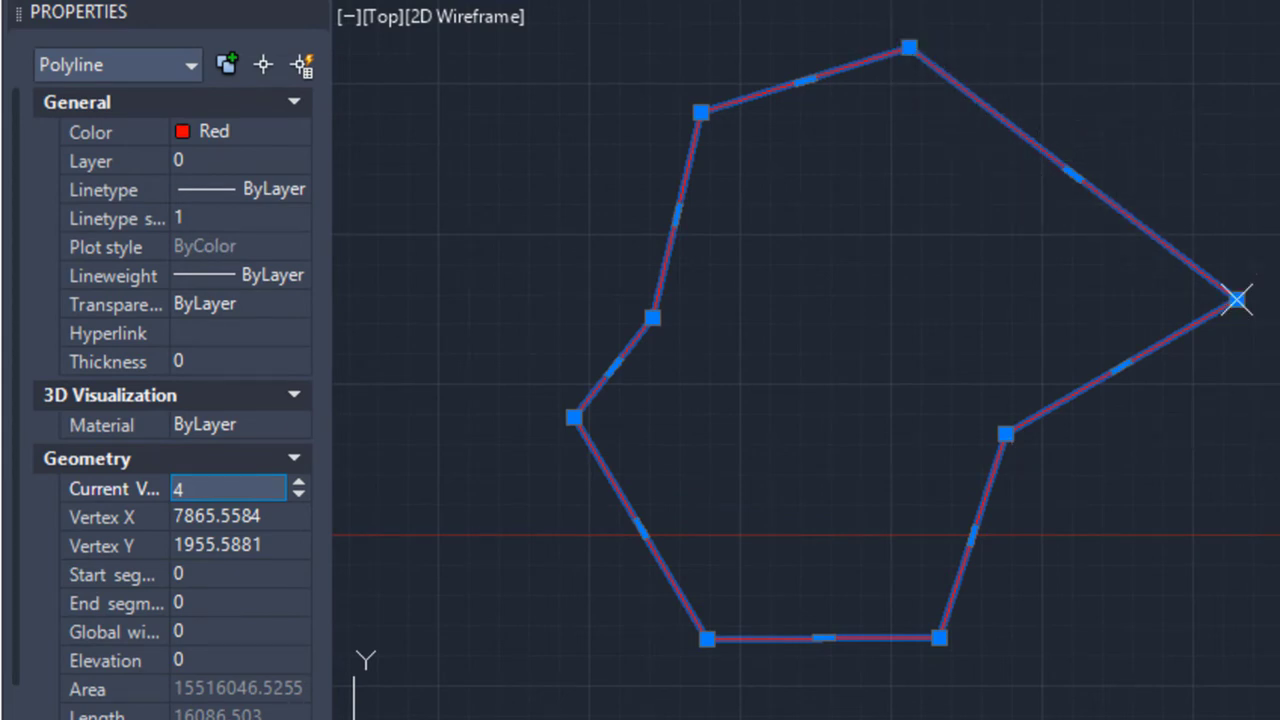
Step: Add a vertex to the polyline between its topmost and rightmost corners, at about X 7015, Y 3829
{"action": "mouse_move", "coordinate": [908, 47]}
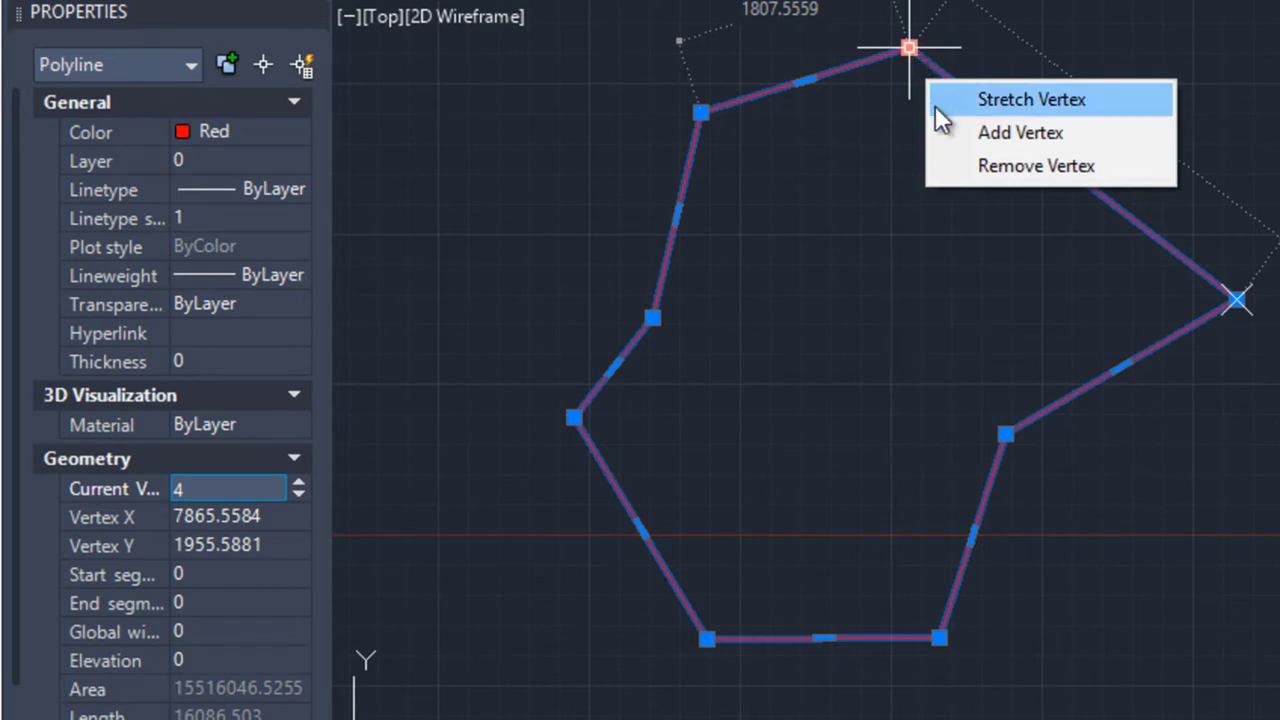
{"action": "left_click", "coordinate": [1004, 141]}
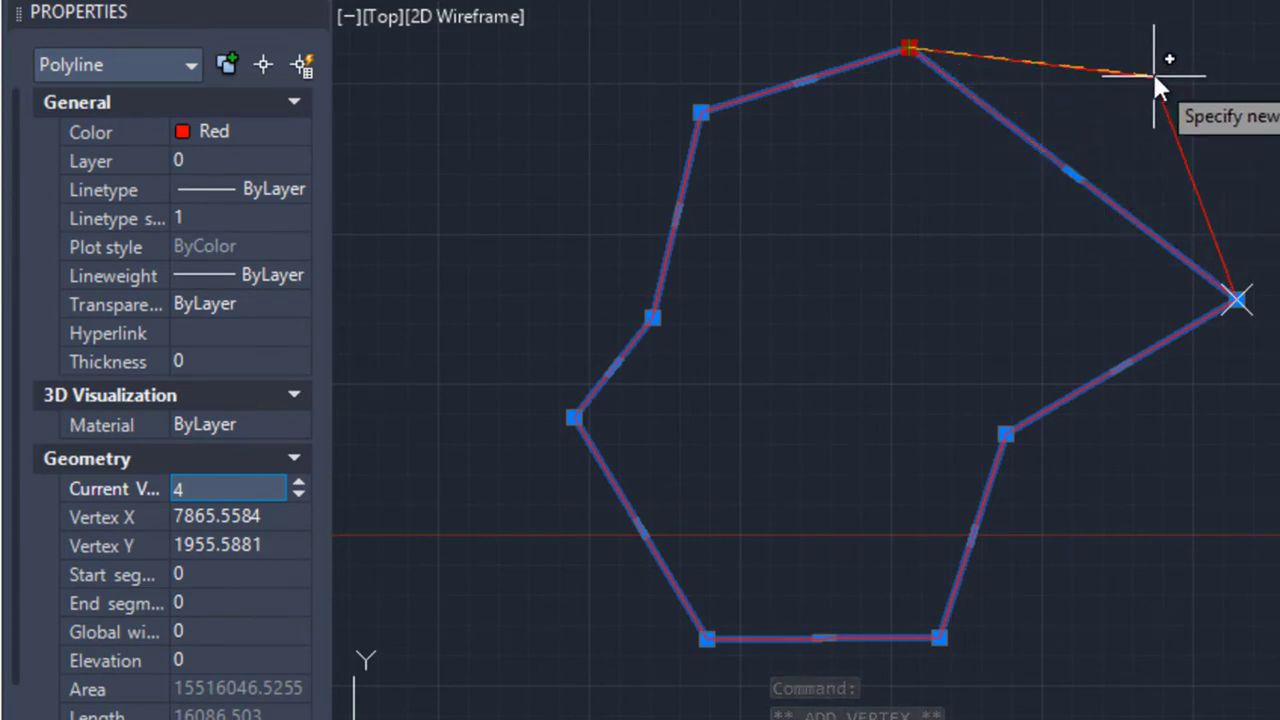
{"action": "left_click", "coordinate": [1133, 72]}
{"action": "mouse_move", "coordinate": [1133, 71]}
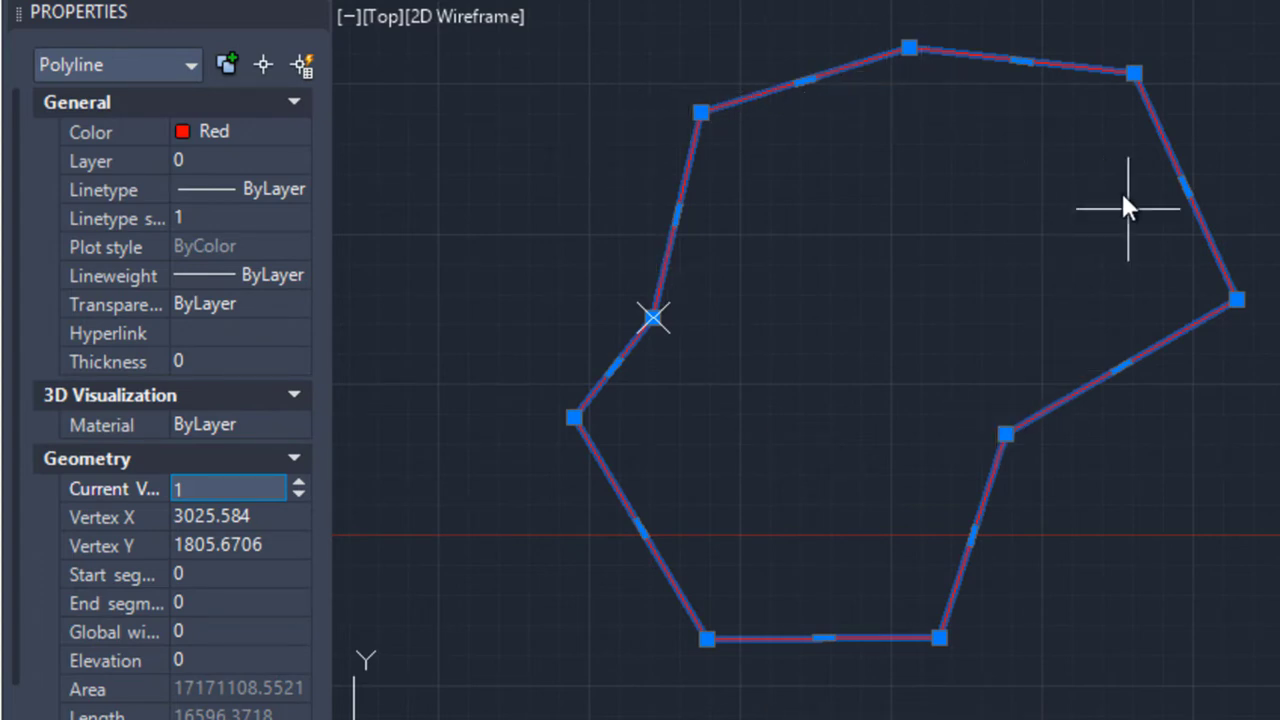
{"action": "left_click", "coordinate": [1134, 72]}
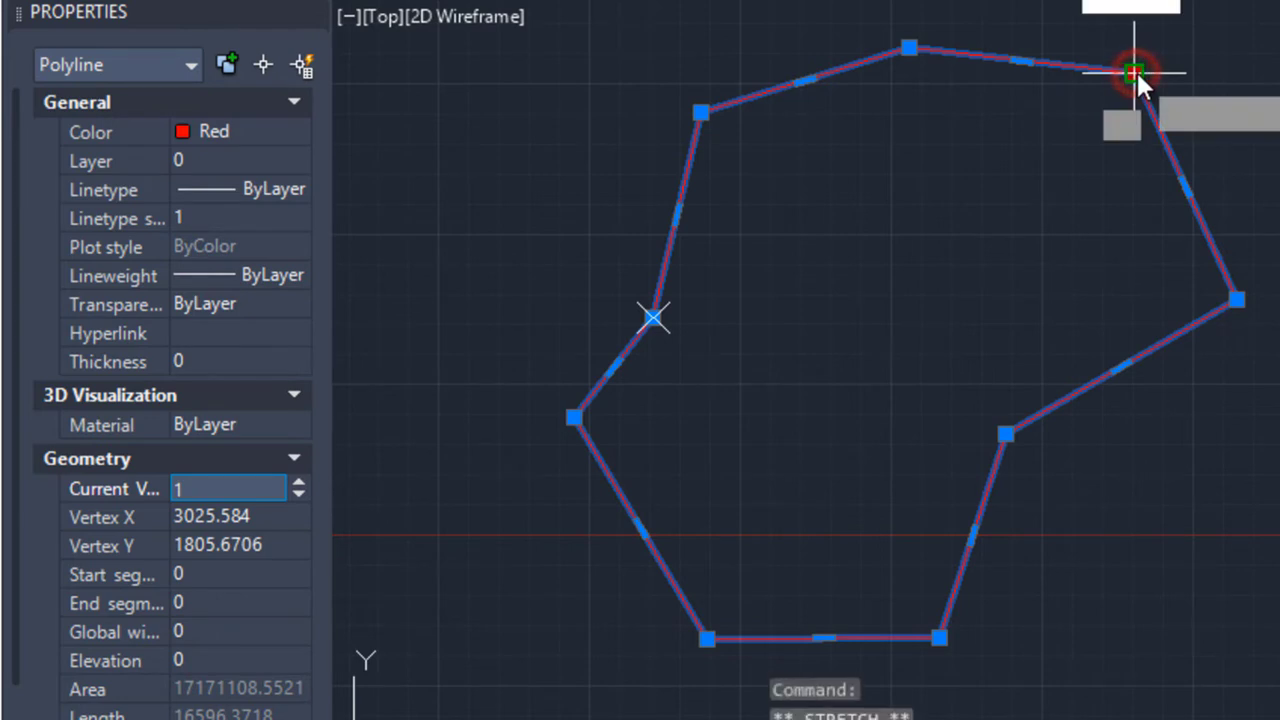
{"action": "left_click", "coordinate": [1134, 72]}
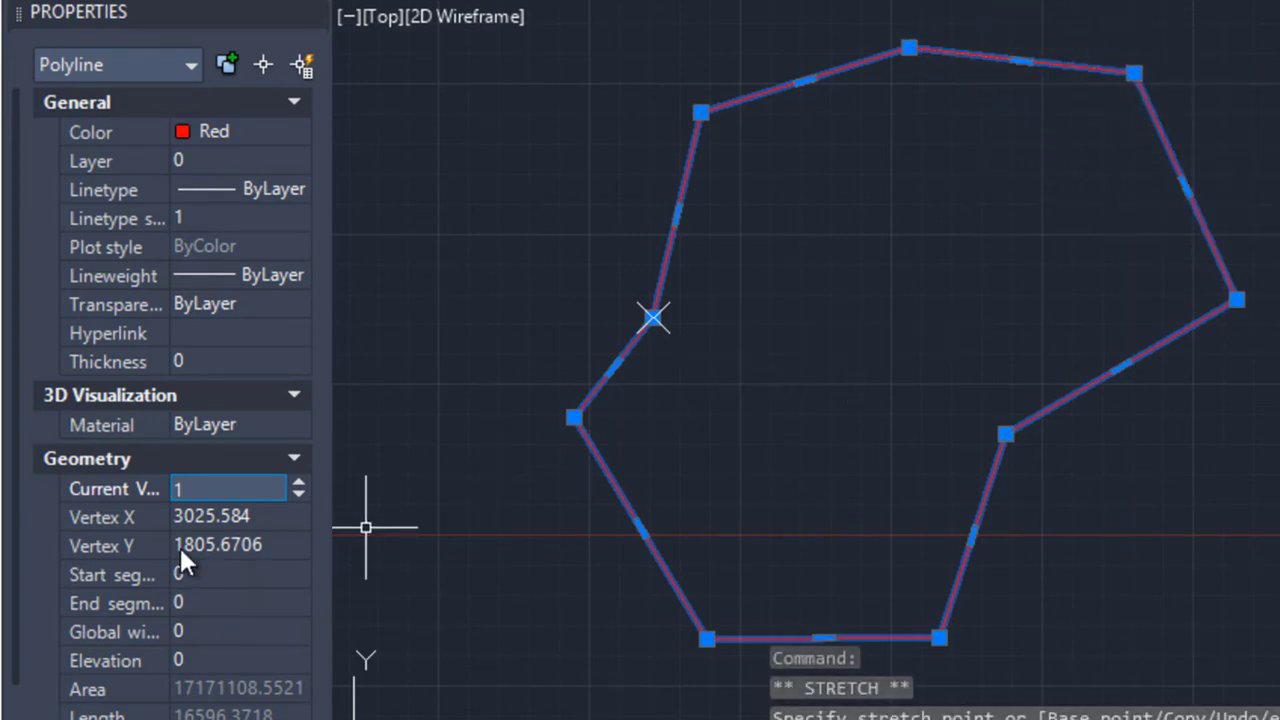
Step: Step through all vertices of the polyline, including the added one, to examine their numbering and coordinates
{"action": "left_click", "coordinate": [300, 480]}
{"action": "left_click", "coordinate": [300, 480]}
{"action": "left_click", "coordinate": [300, 480]}
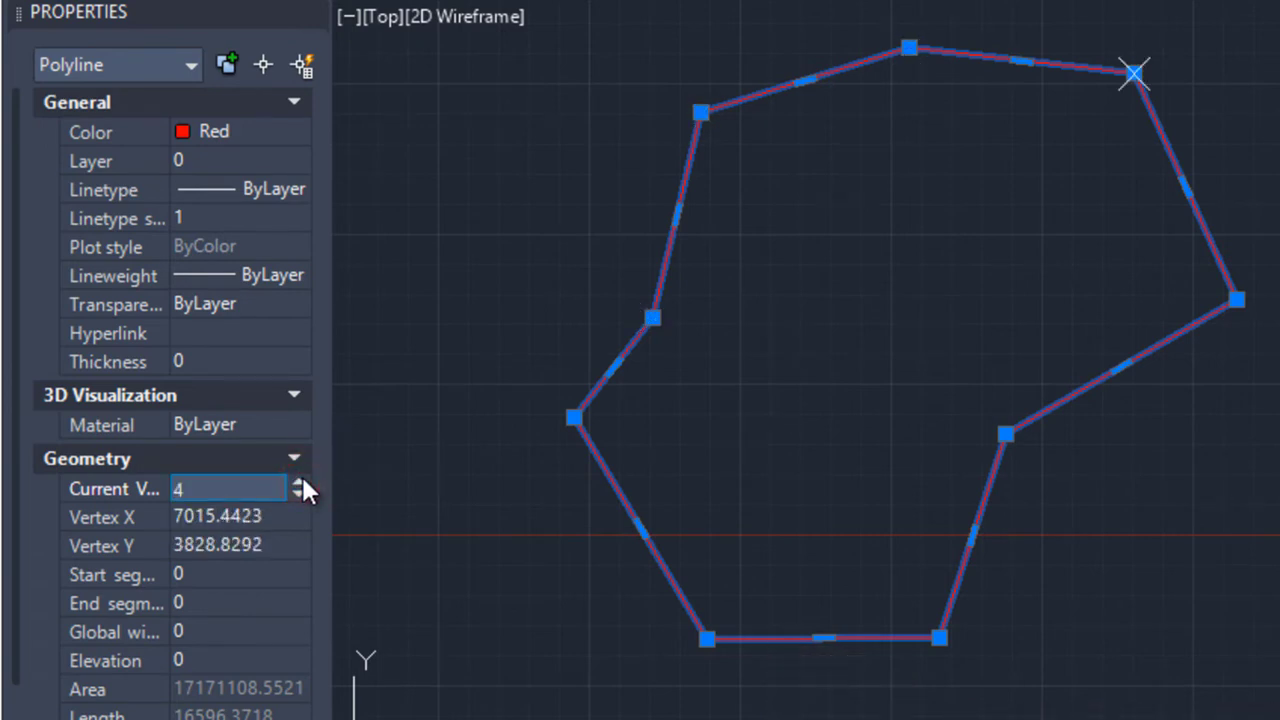
{"action": "left_click", "coordinate": [300, 482]}
{"action": "left_click", "coordinate": [300, 482]}
{"action": "left_click", "coordinate": [300, 482]}
{"action": "left_click", "coordinate": [300, 482]}
{"action": "left_click", "coordinate": [300, 482]}
{"action": "left_click", "coordinate": [300, 482]}
{"action": "left_click", "coordinate": [300, 482]}
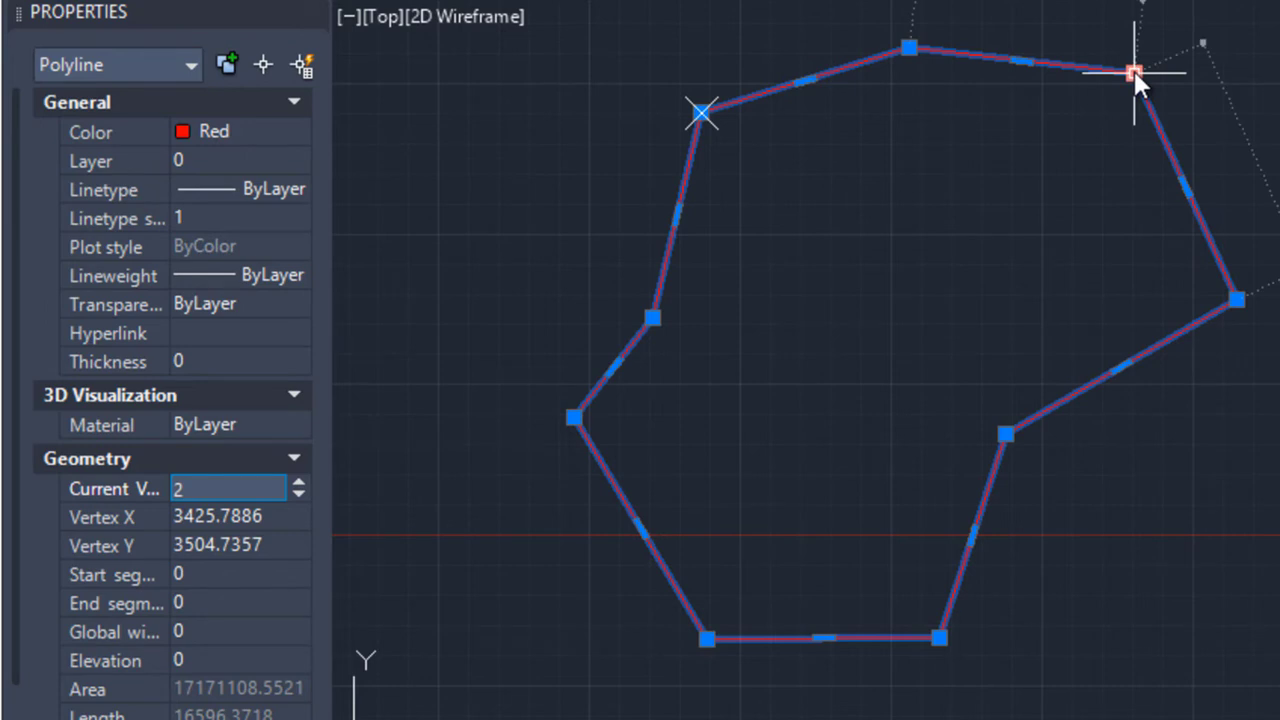
Step: Remove the newly added vertex from the polyline and undo that removal
{"action": "mouse_move", "coordinate": [1135, 76]}
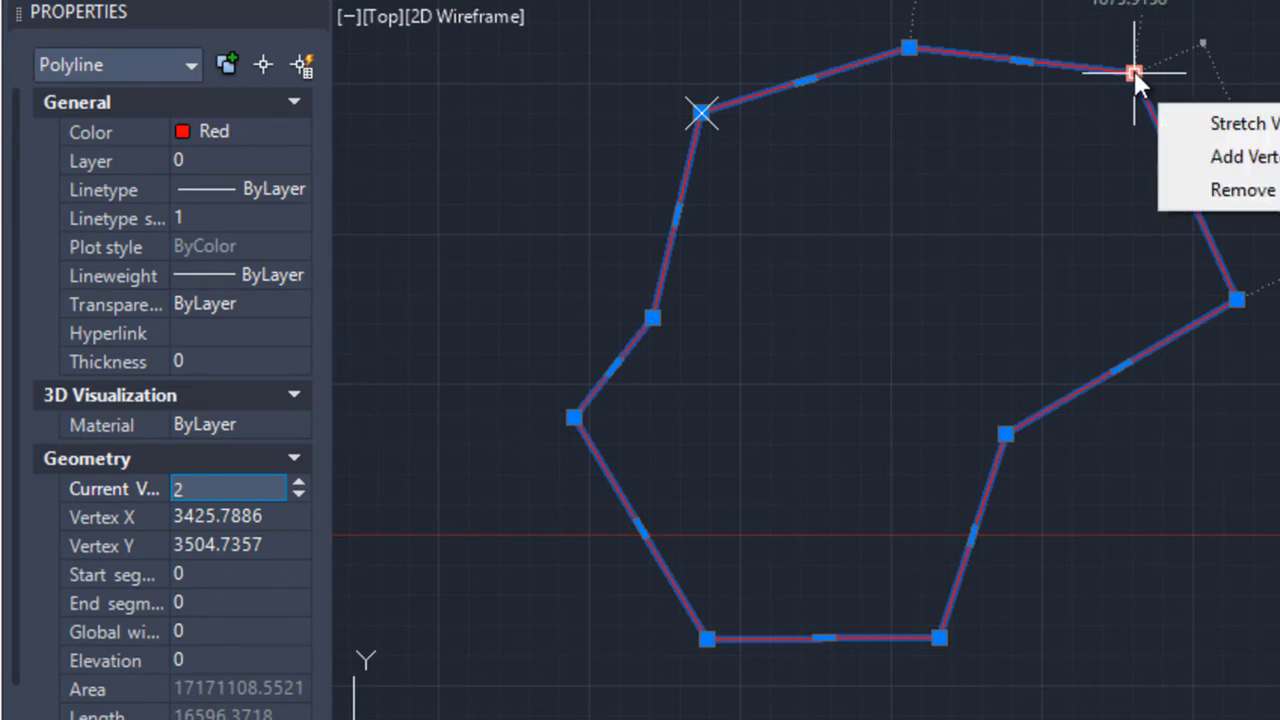
{"action": "left_click", "coordinate": [1245, 192]}
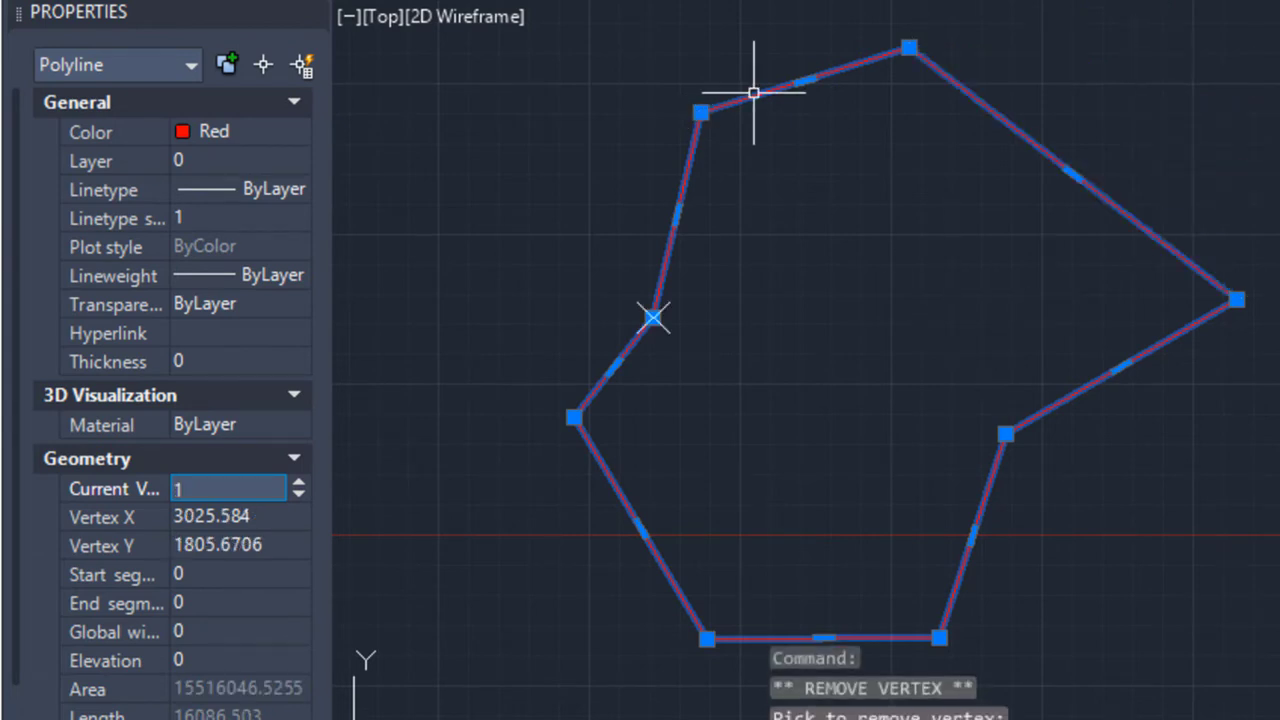
{"action": "key", "text": "ctrl+z"}
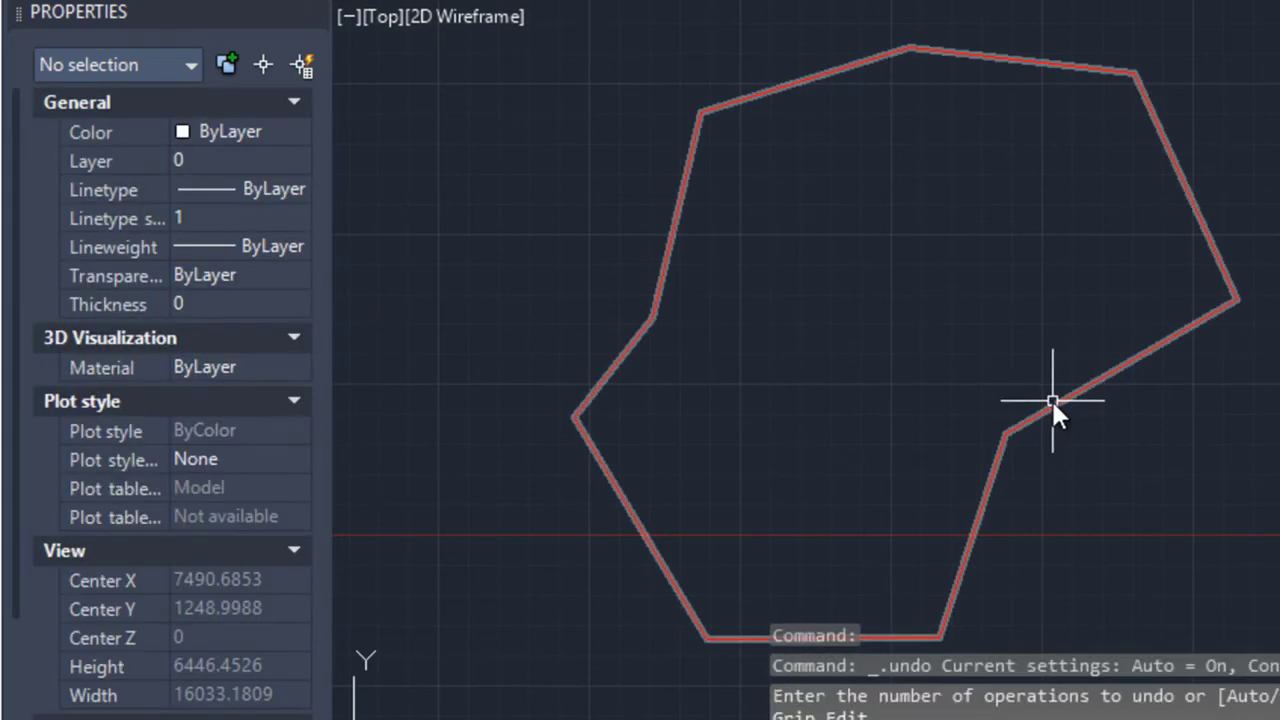
Step: Reselect the polyline and remove the inward corner vertex between its rightmost and lower-right corners
{"action": "left_click", "coordinate": [1051, 402]}
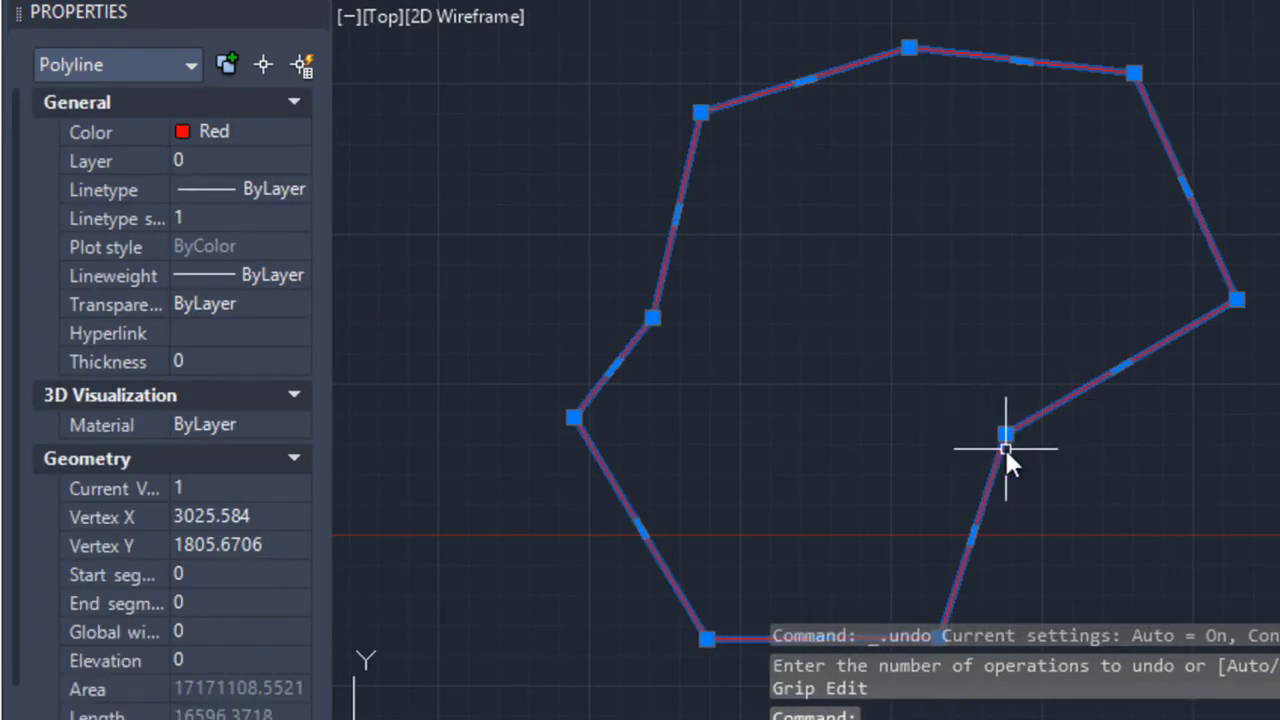
{"action": "mouse_move", "coordinate": [1006, 434]}
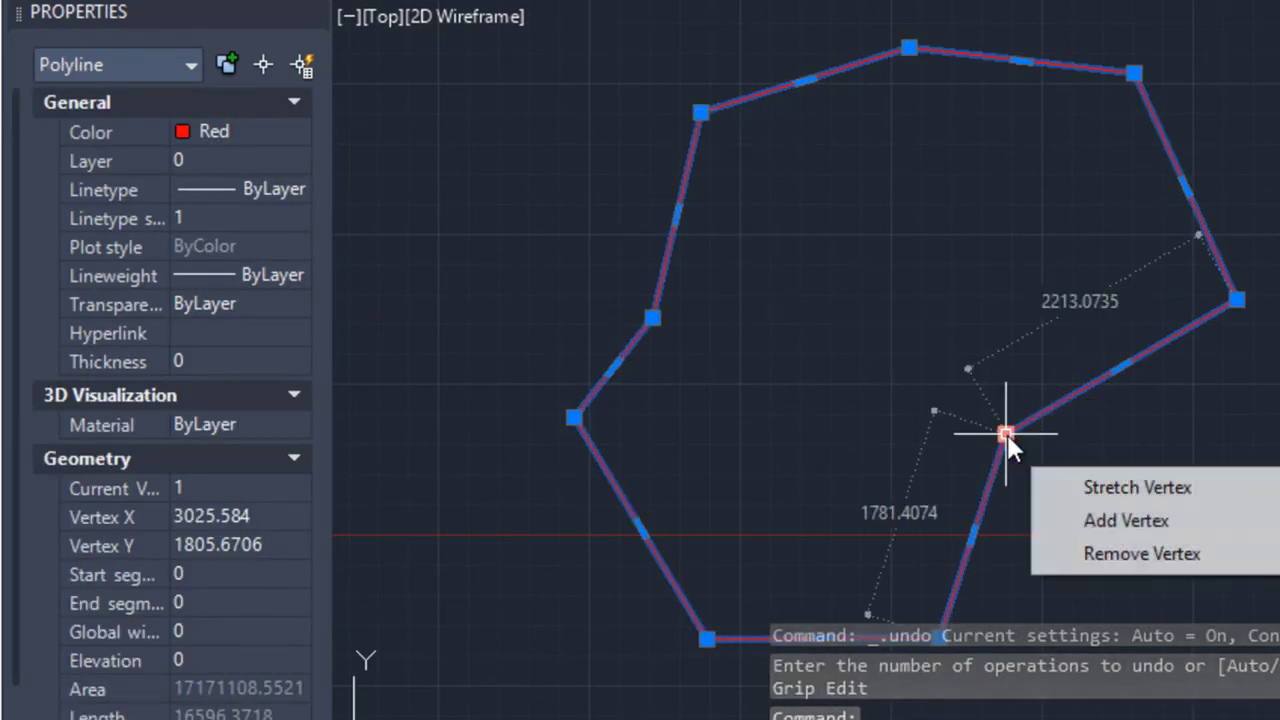
{"action": "left_click", "coordinate": [1090, 548]}
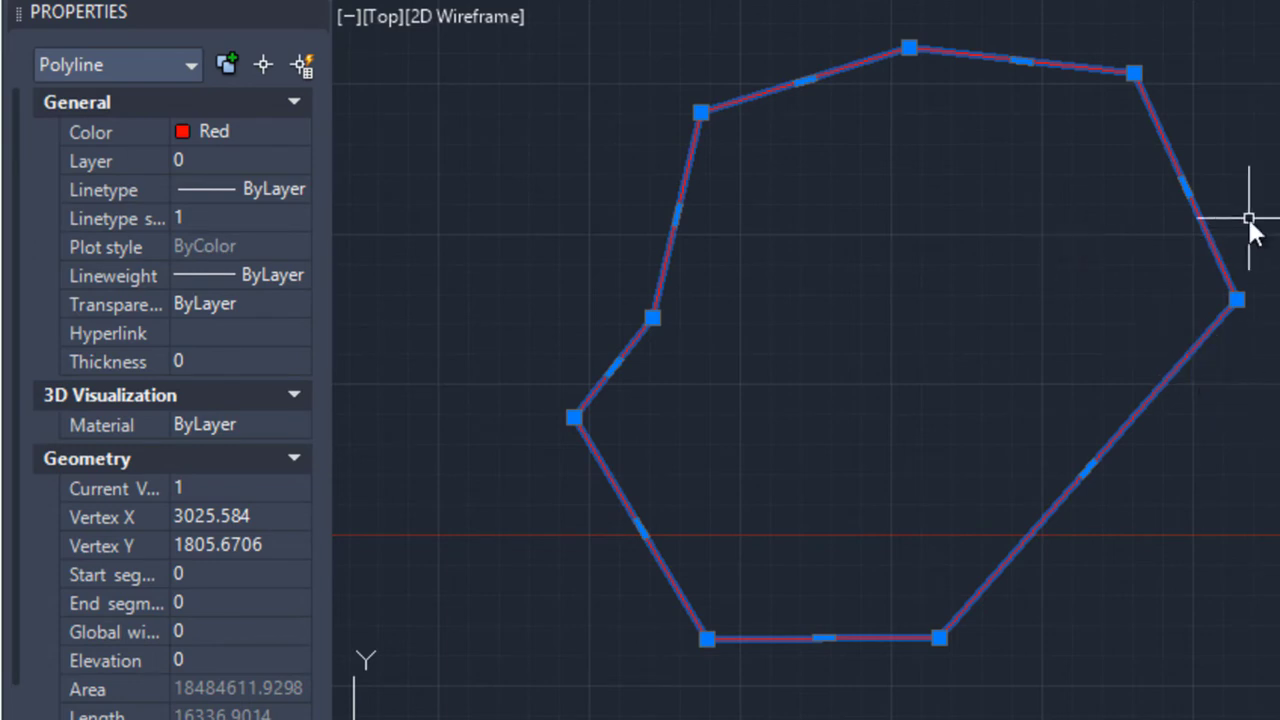
Step: Stretch the polyline's rightmost vertex outward and slightly down, making the edge above it about 2685 long
{"action": "mouse_move", "coordinate": [1236, 300]}
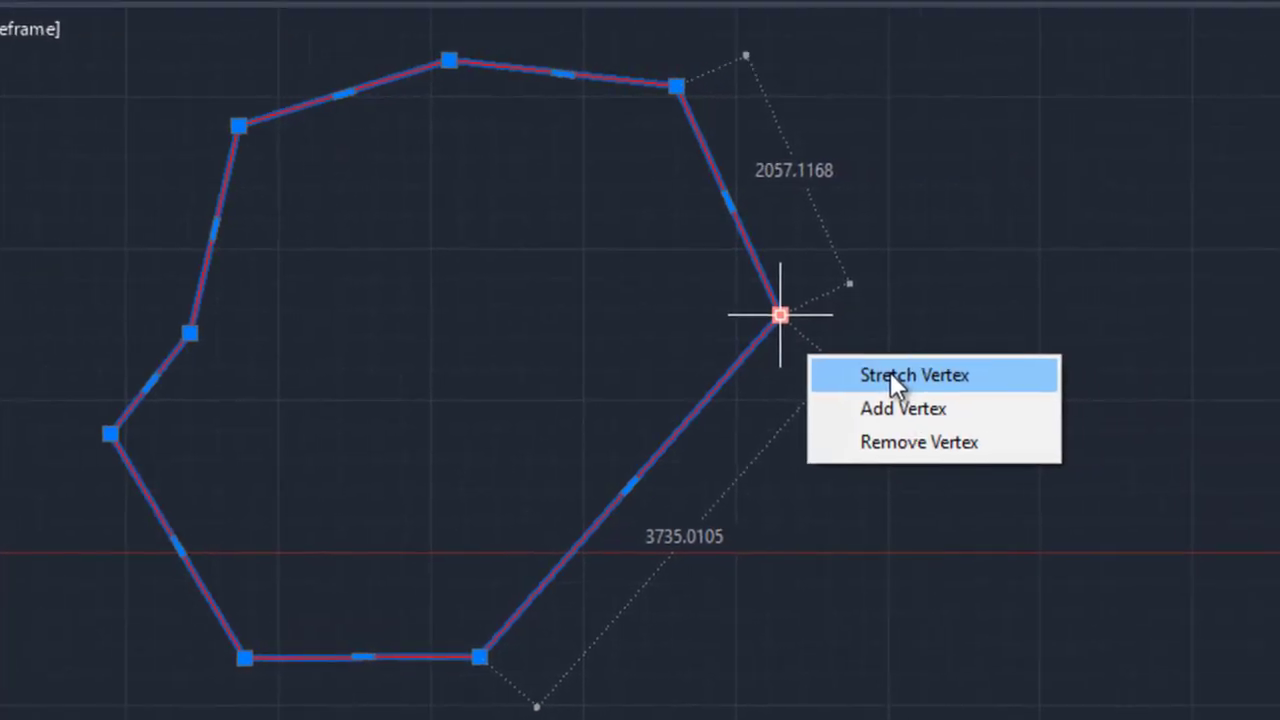
{"action": "left_click", "coordinate": [890, 374]}
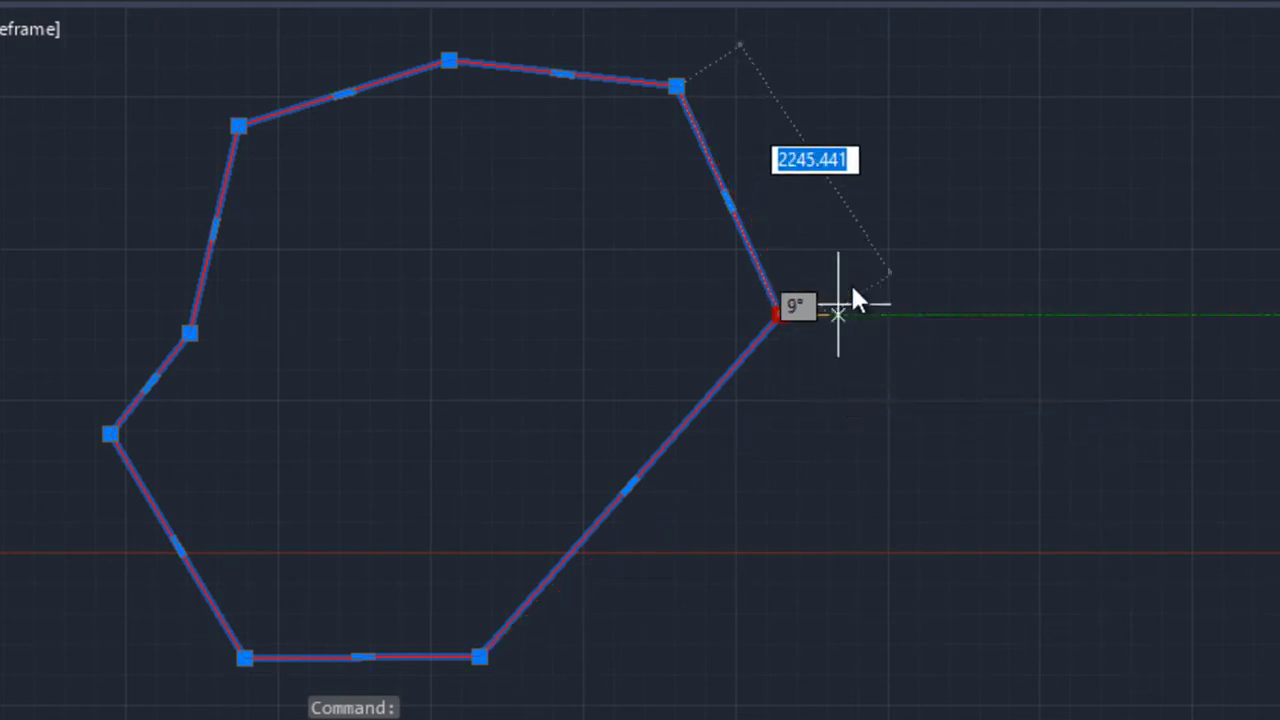
{"action": "left_click", "coordinate": [873, 344]}
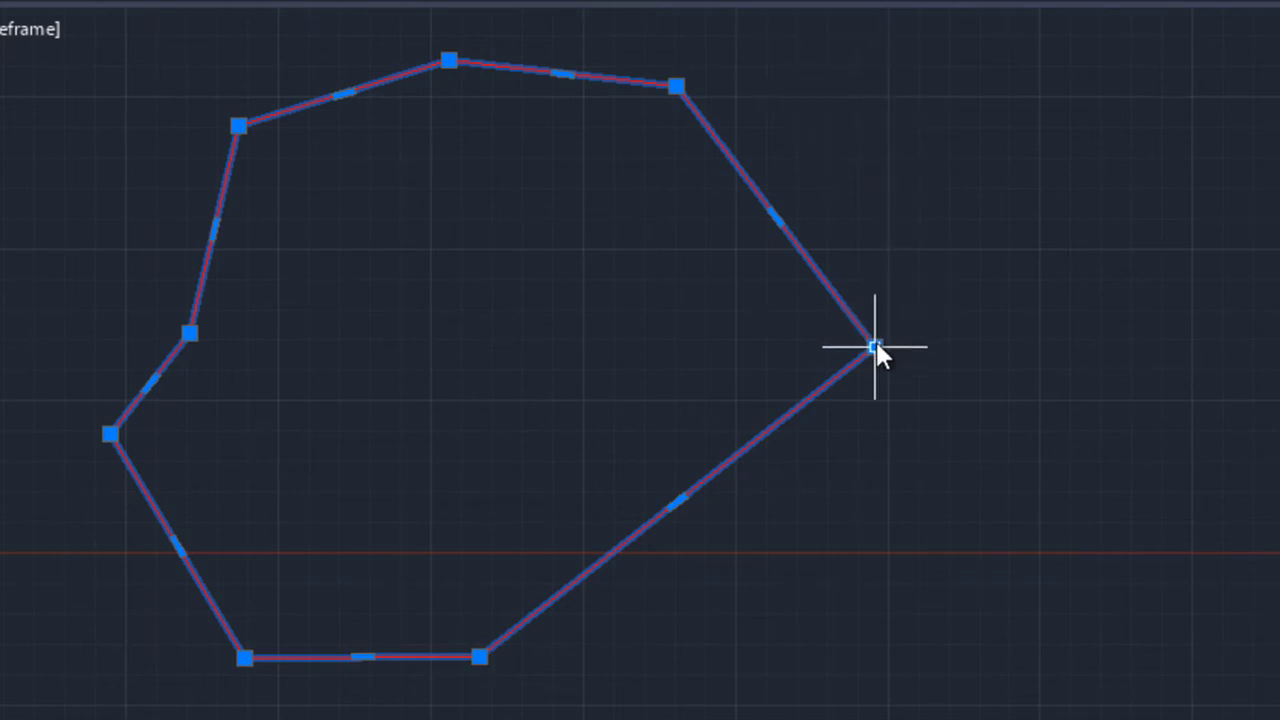
Step: Stretch the polyline's rightmost vertex 630 outward along the extension of its lower edge, using the Extension snap
{"action": "mouse_move", "coordinate": [875, 347]}
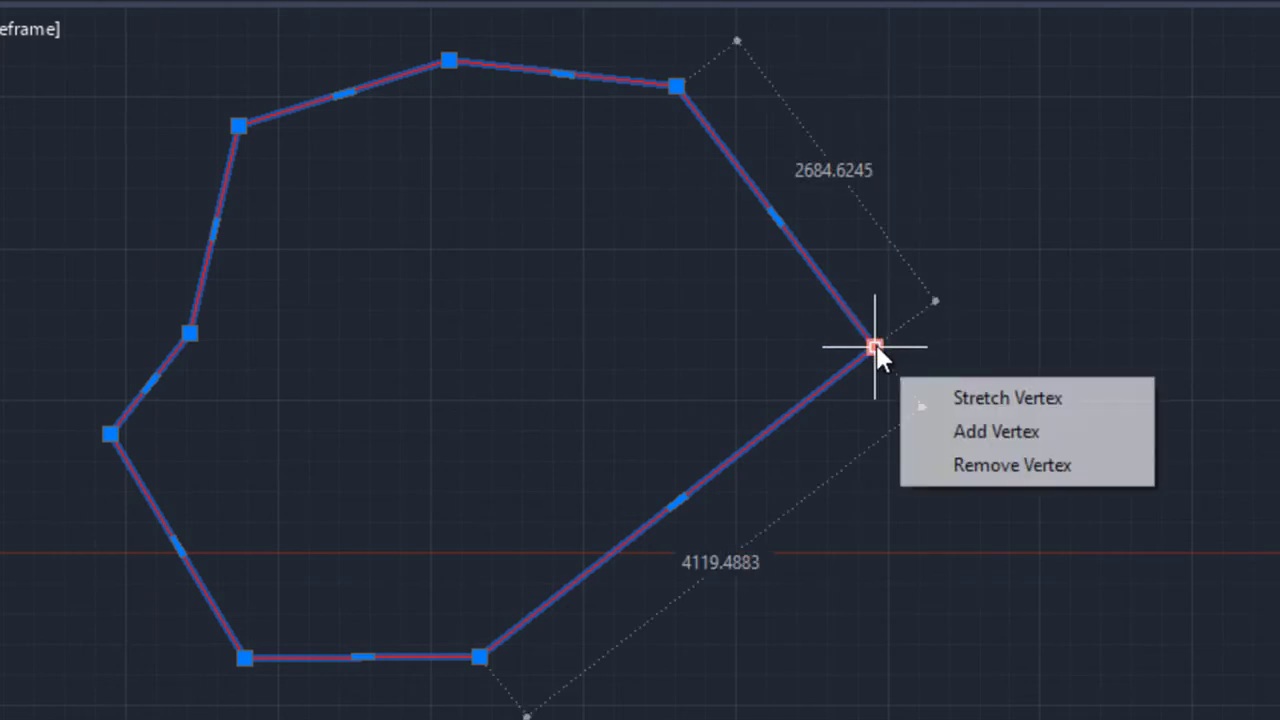
{"action": "left_click", "coordinate": [971, 397]}
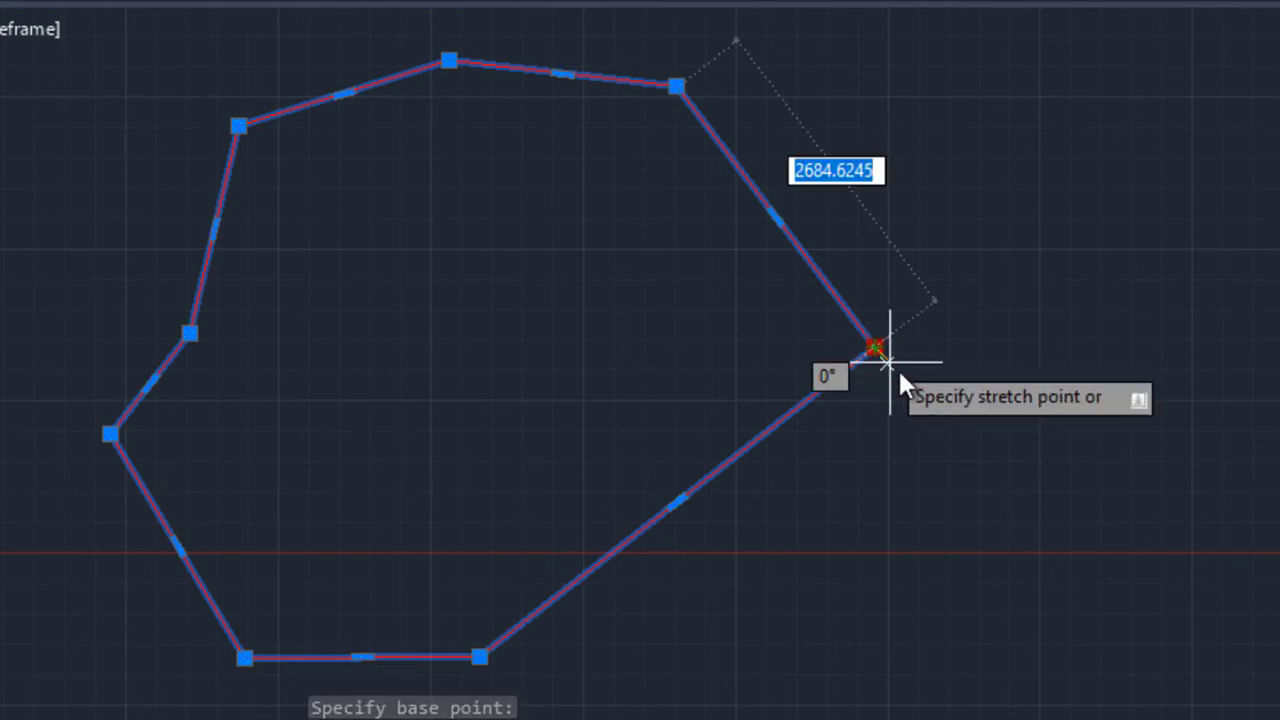
{"action": "type", "text": "ext"}
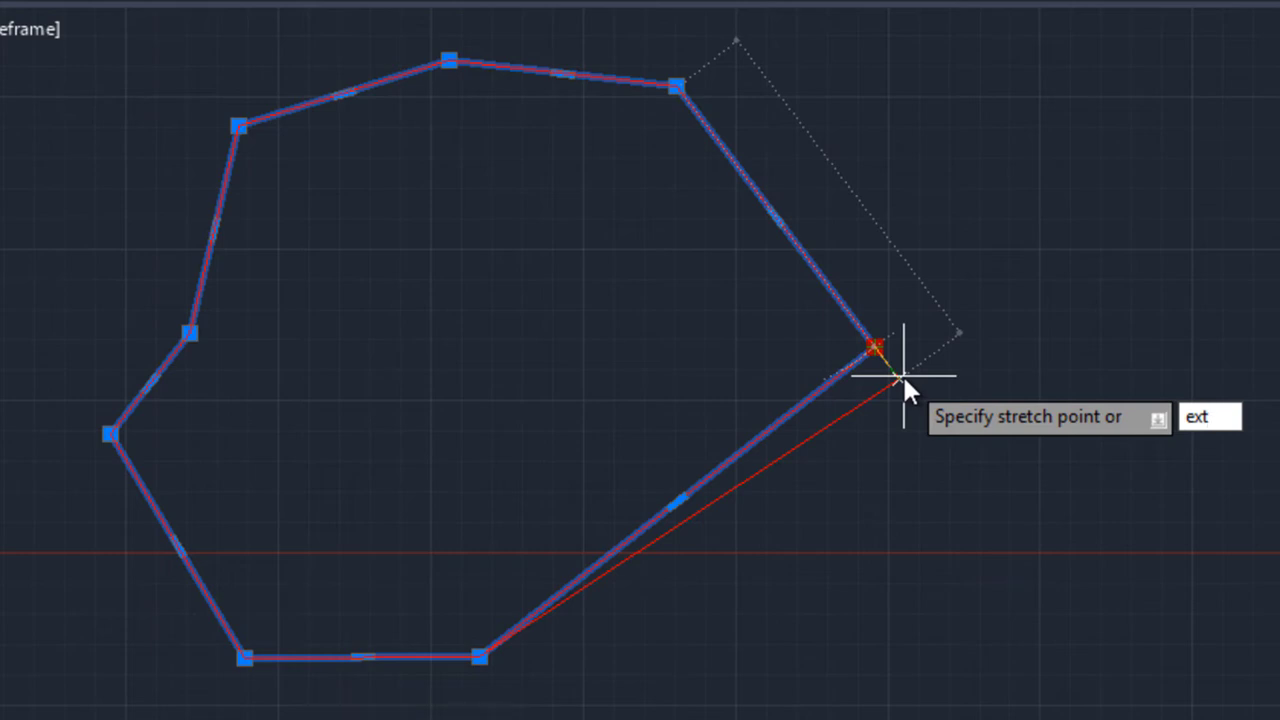
{"action": "key", "text": "Return"}
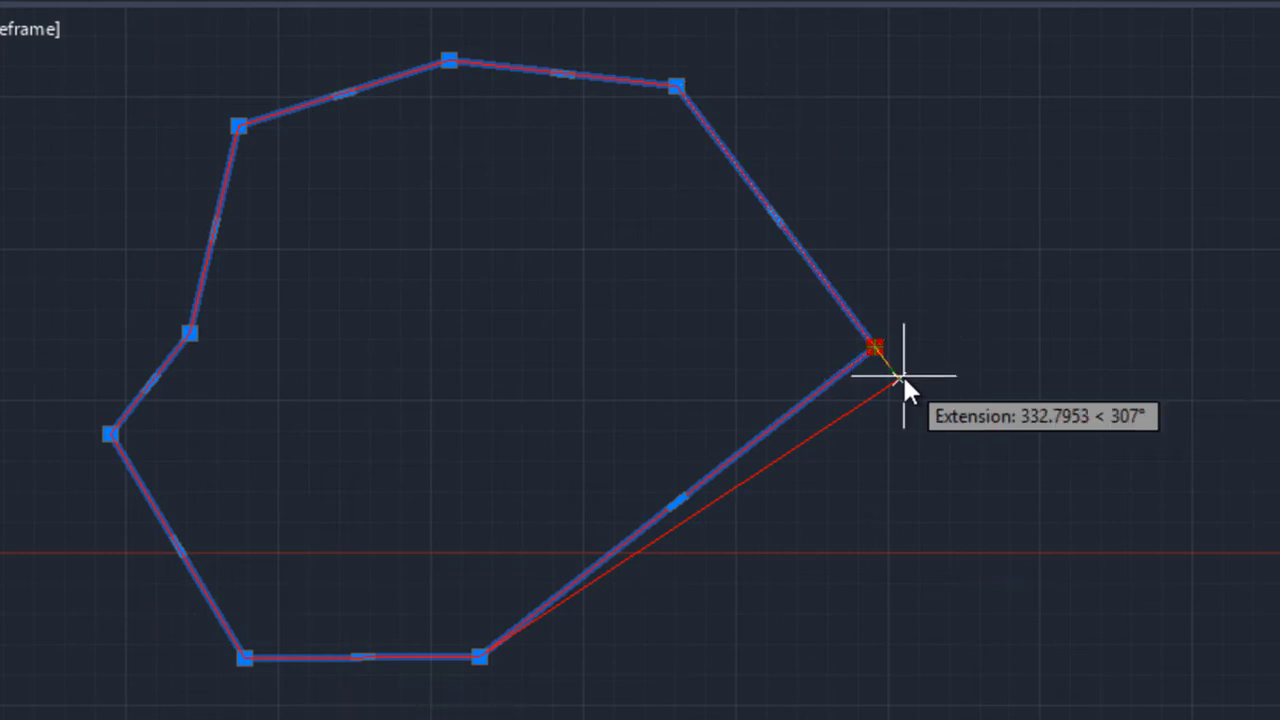
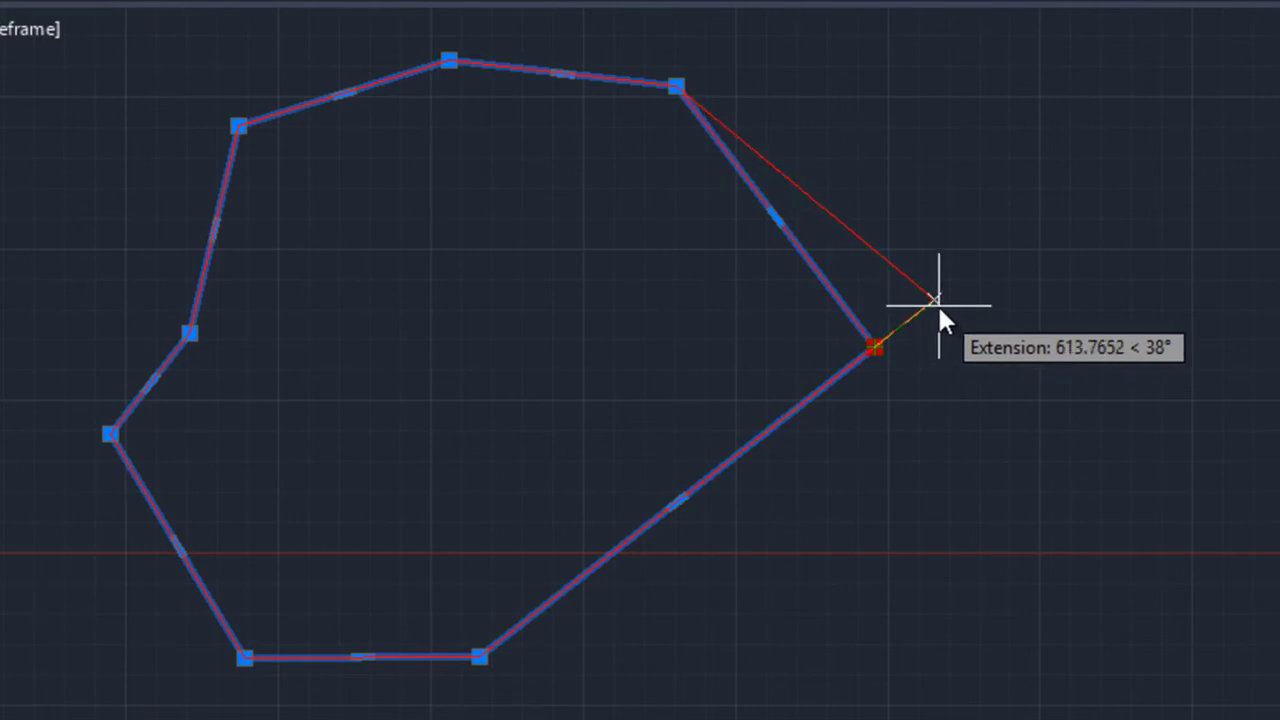
{"action": "type", "text": "630"}
{"action": "key", "text": "Return"}
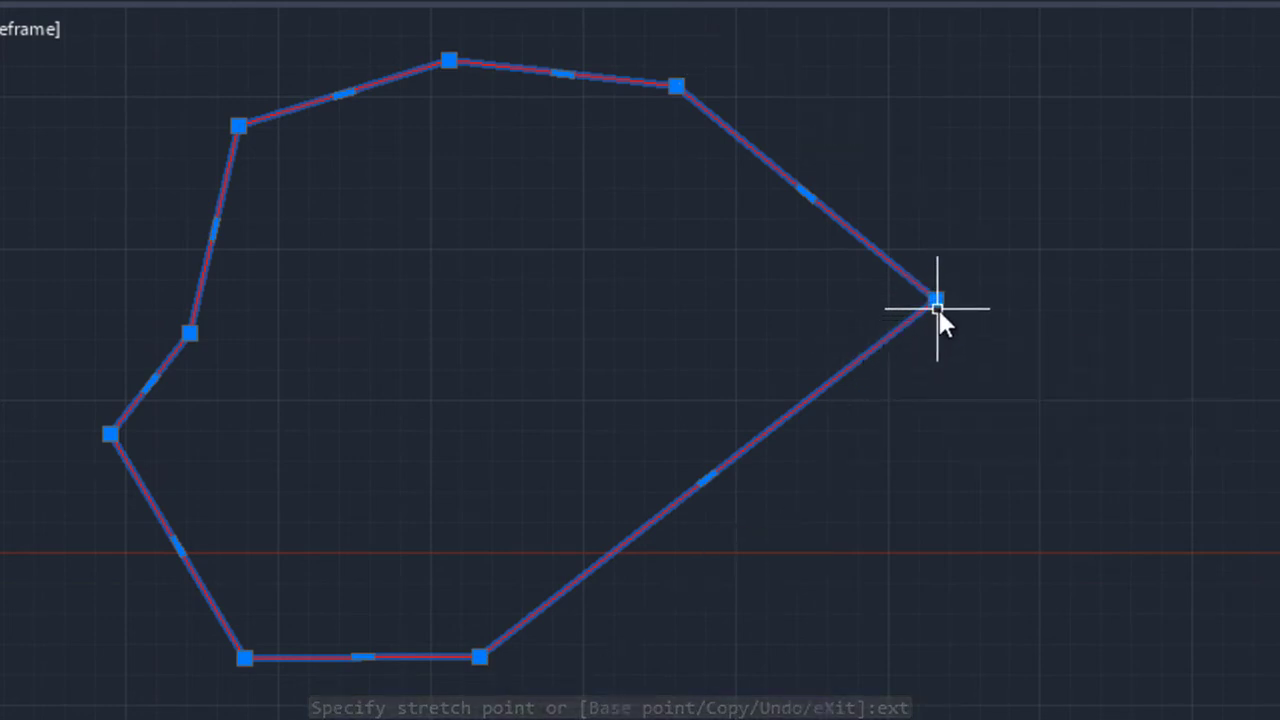
Step: Stretch the rightmost vertex along the extension of its upper edge, setting that edge's length to 4000
{"action": "mouse_move", "coordinate": [937, 300]}
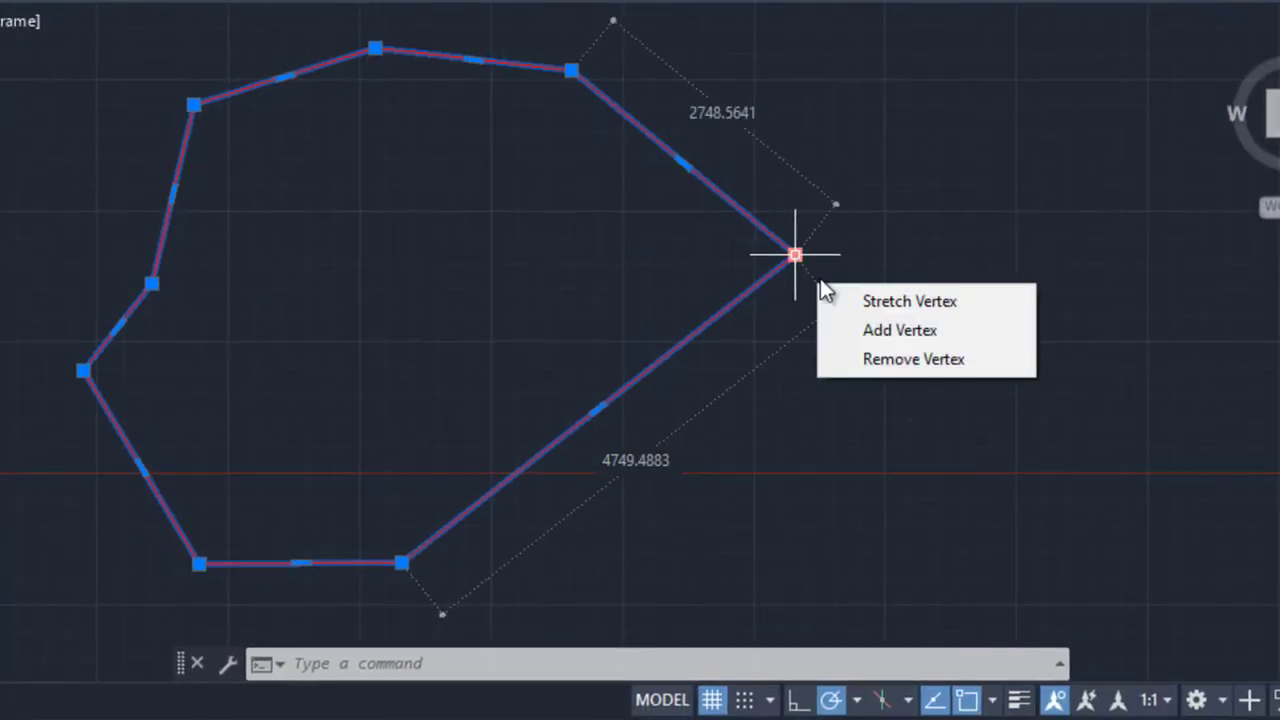
{"action": "left_click", "coordinate": [870, 302]}
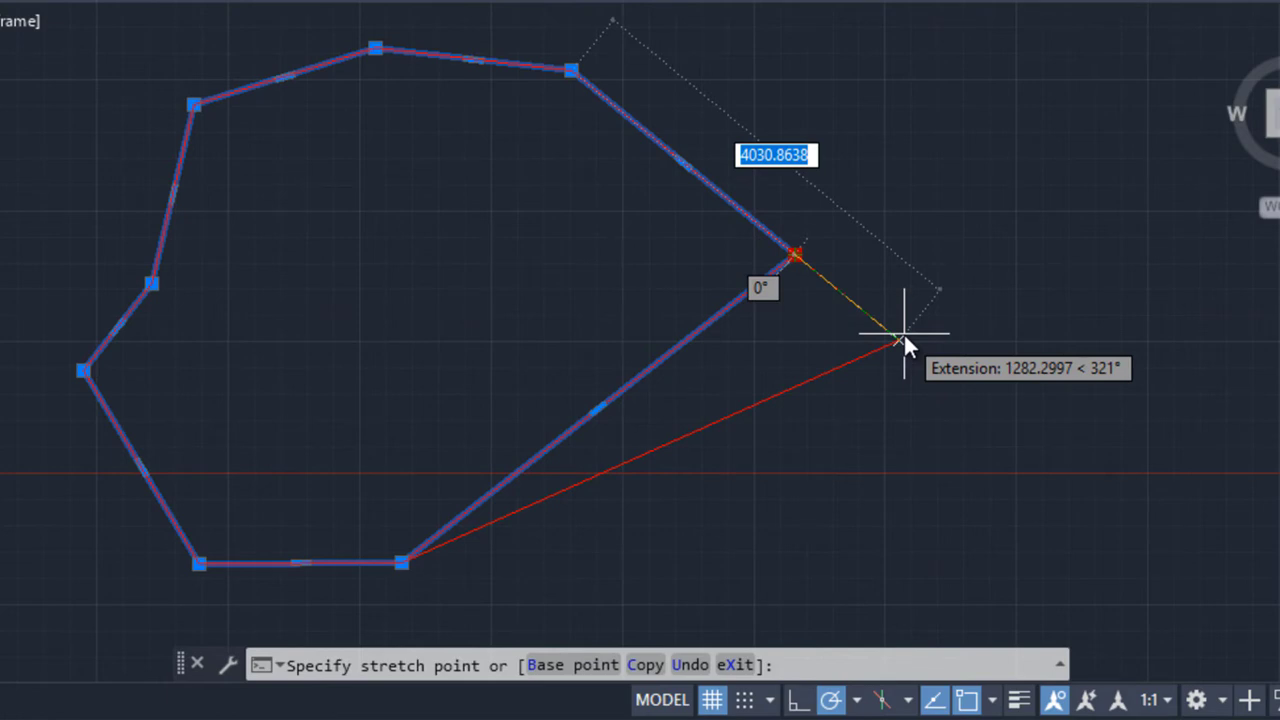
{"action": "type", "text": "4000"}
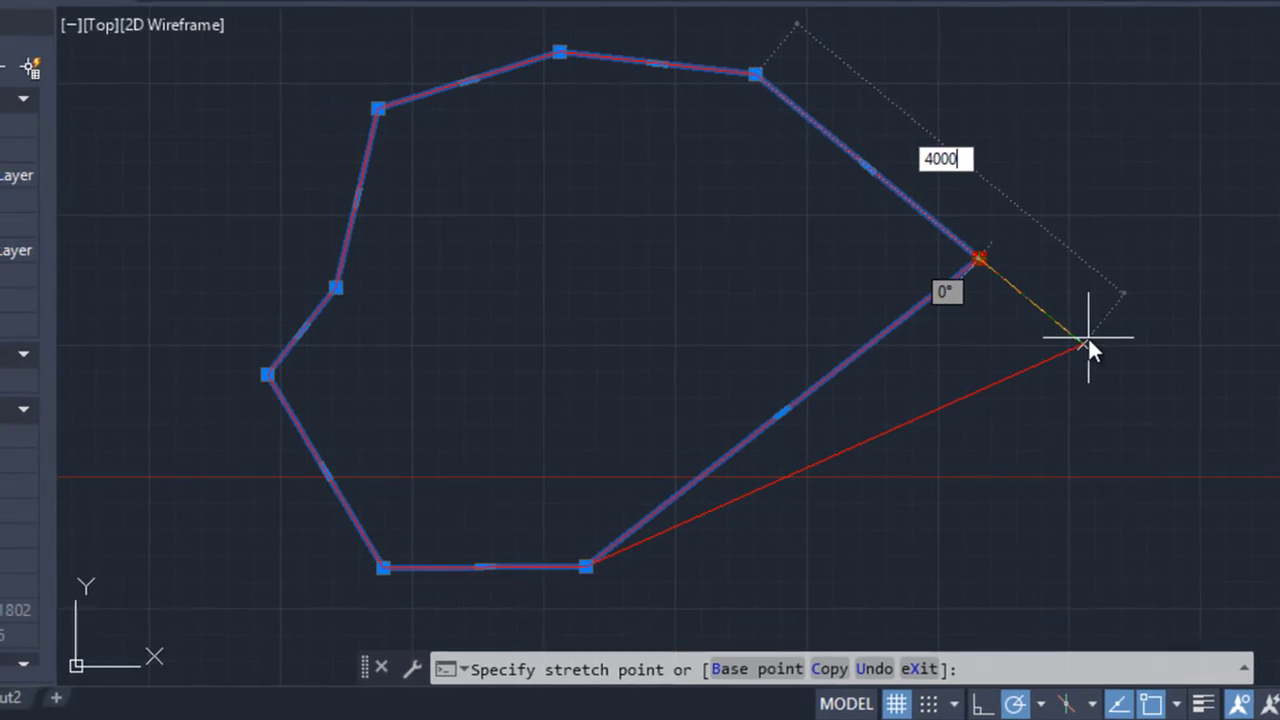
{"action": "key", "text": "Return"}
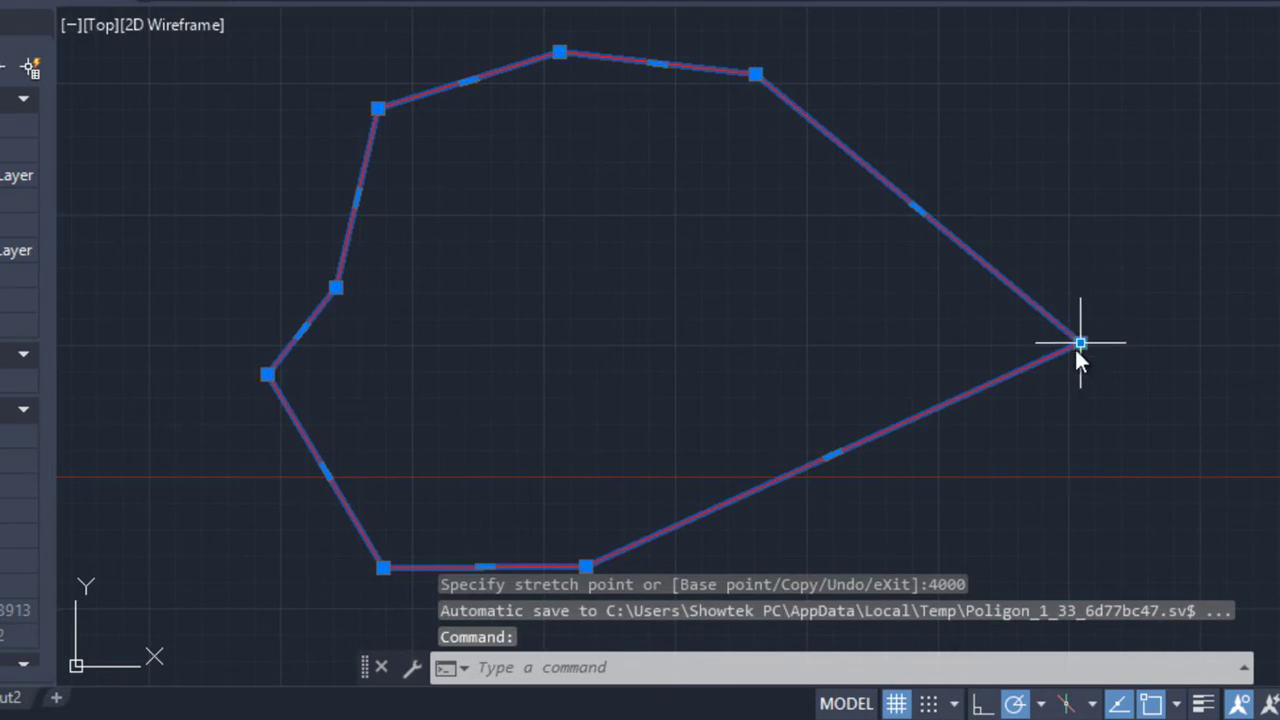
Step: Reverse the polyline's direction and reselect the polyline
{"action": "mouse_move", "coordinate": [1077, 349]}
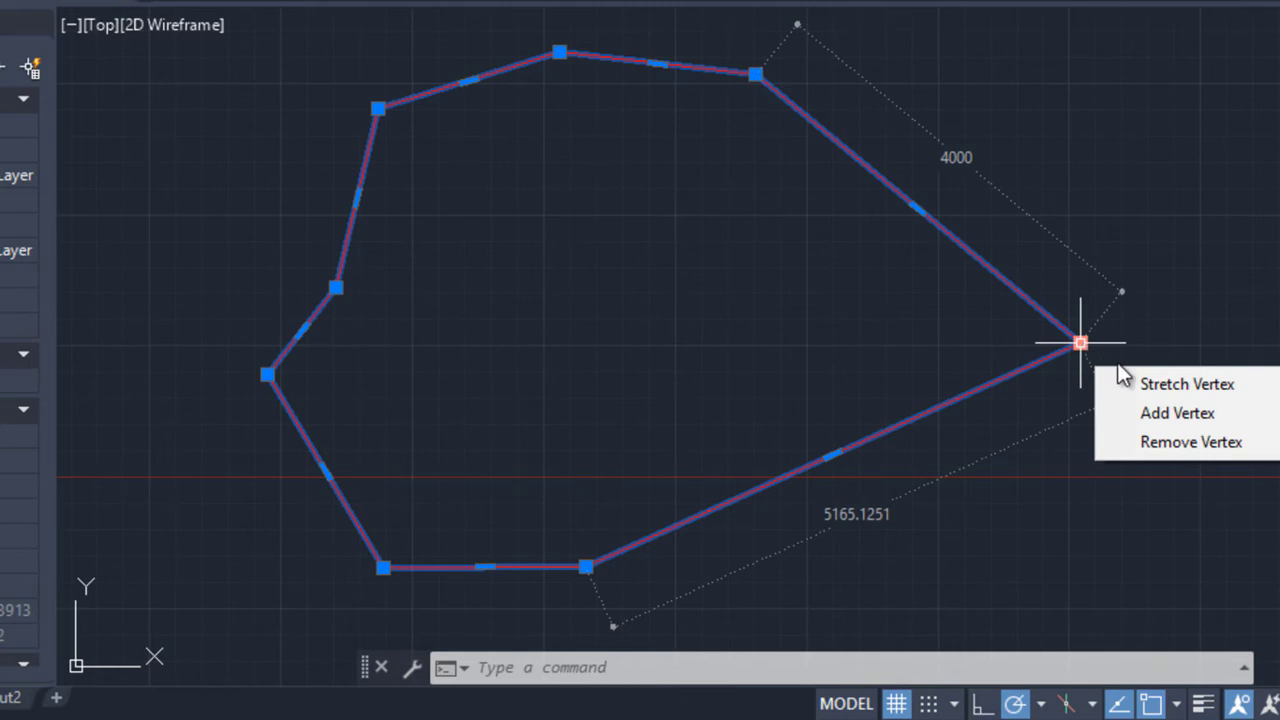
{"action": "left_click", "coordinate": [1152, 386]}
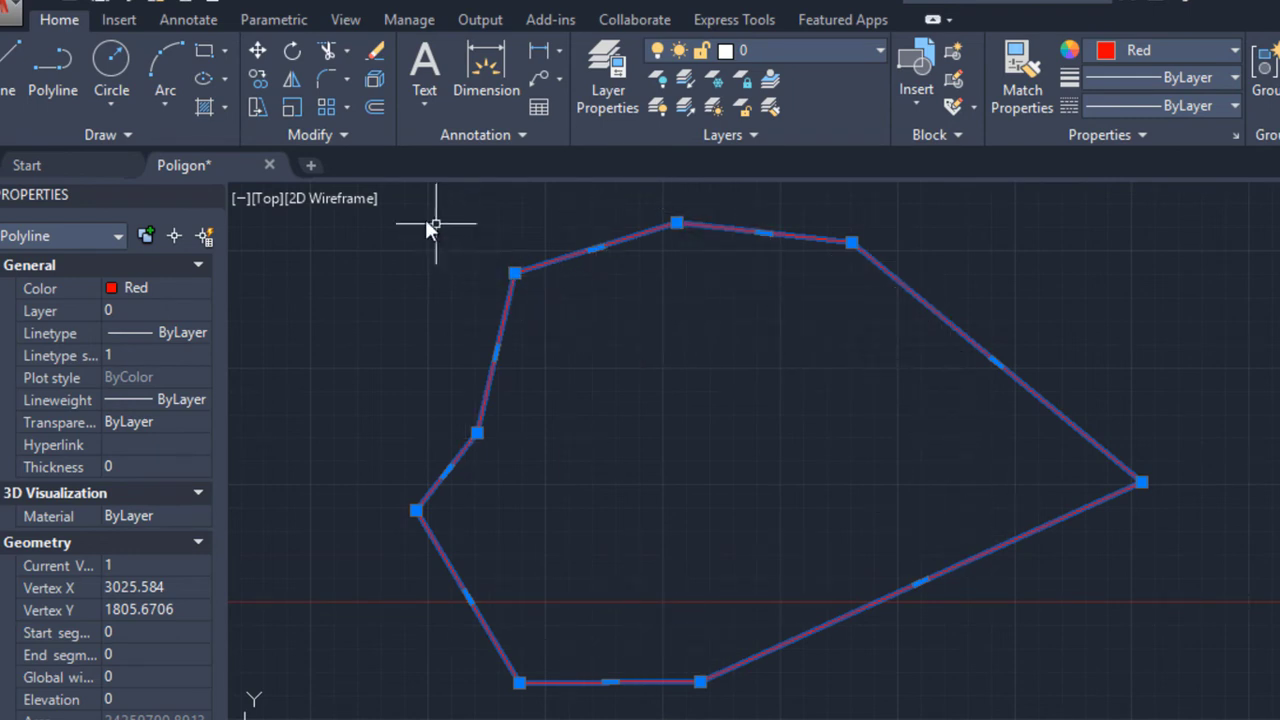
{"action": "left_click", "coordinate": [340, 134]}
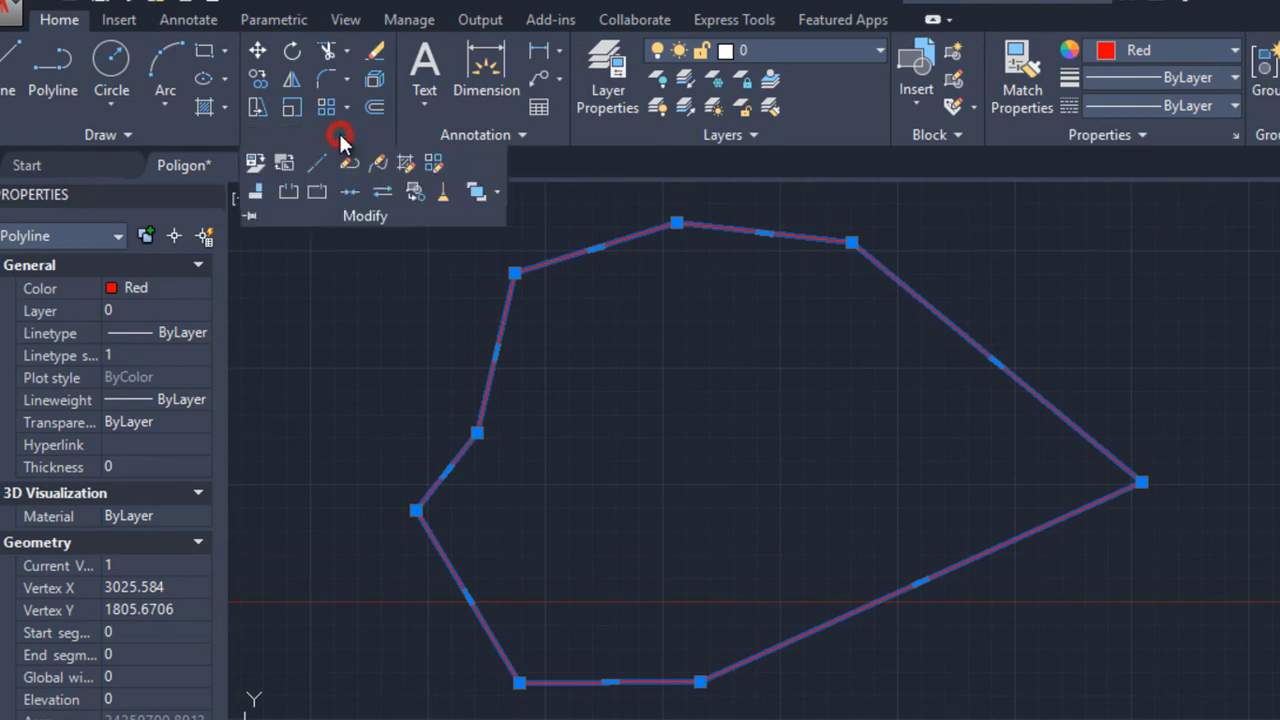
{"action": "left_click", "coordinate": [383, 193]}
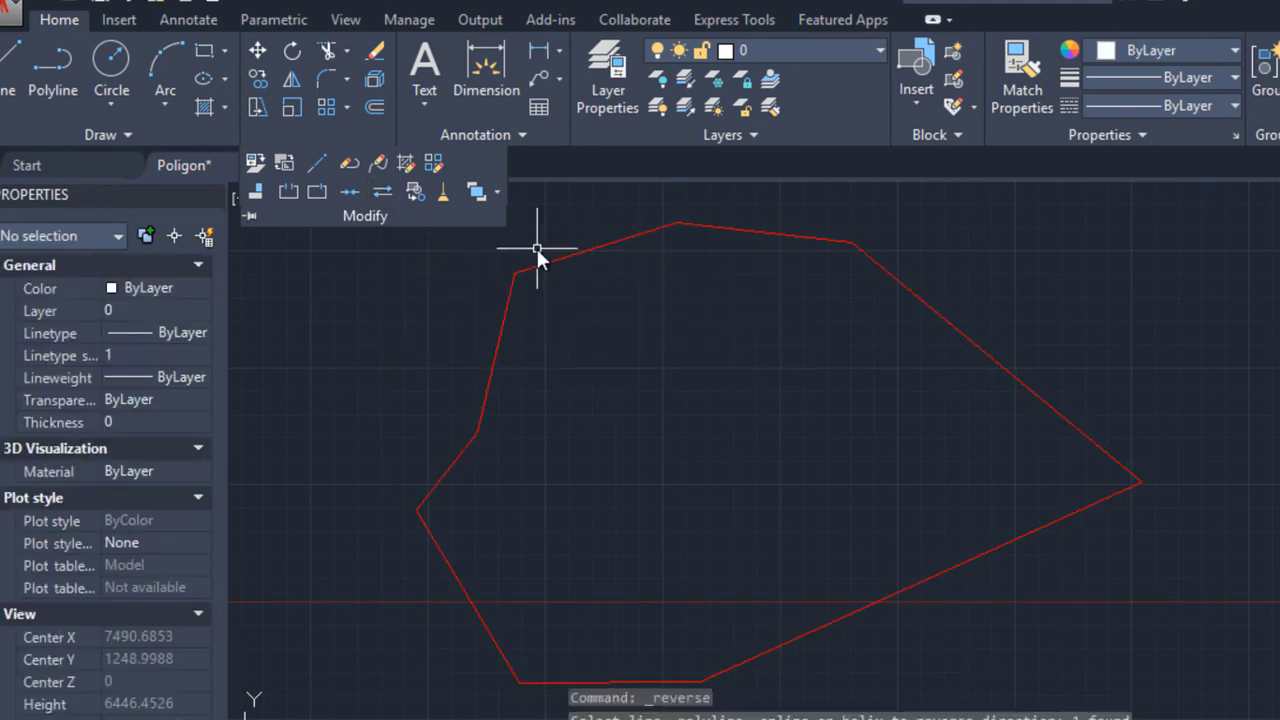
{"action": "left_click", "coordinate": [967, 339]}
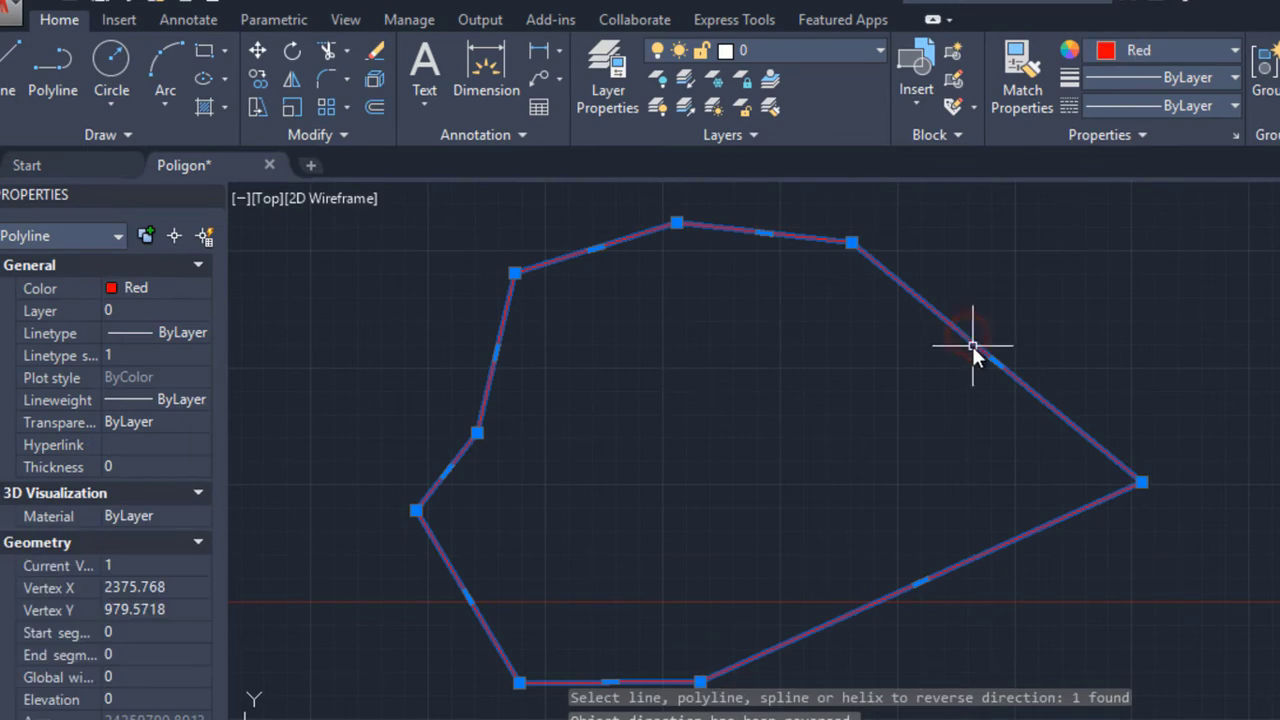
Step: Stretch the rightmost vertex inward along its lower edge, setting that edge's length to 3500
{"action": "mouse_move", "coordinate": [1141, 483]}
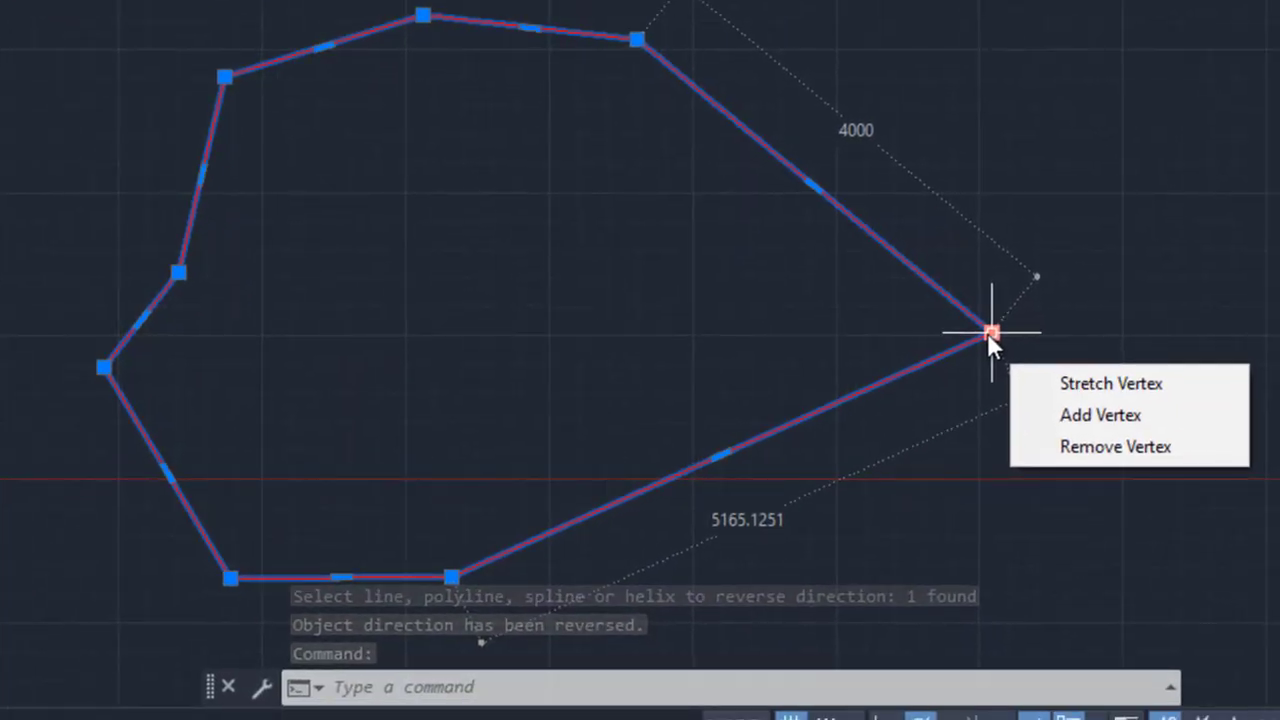
{"action": "left_click", "coordinate": [1041, 378]}
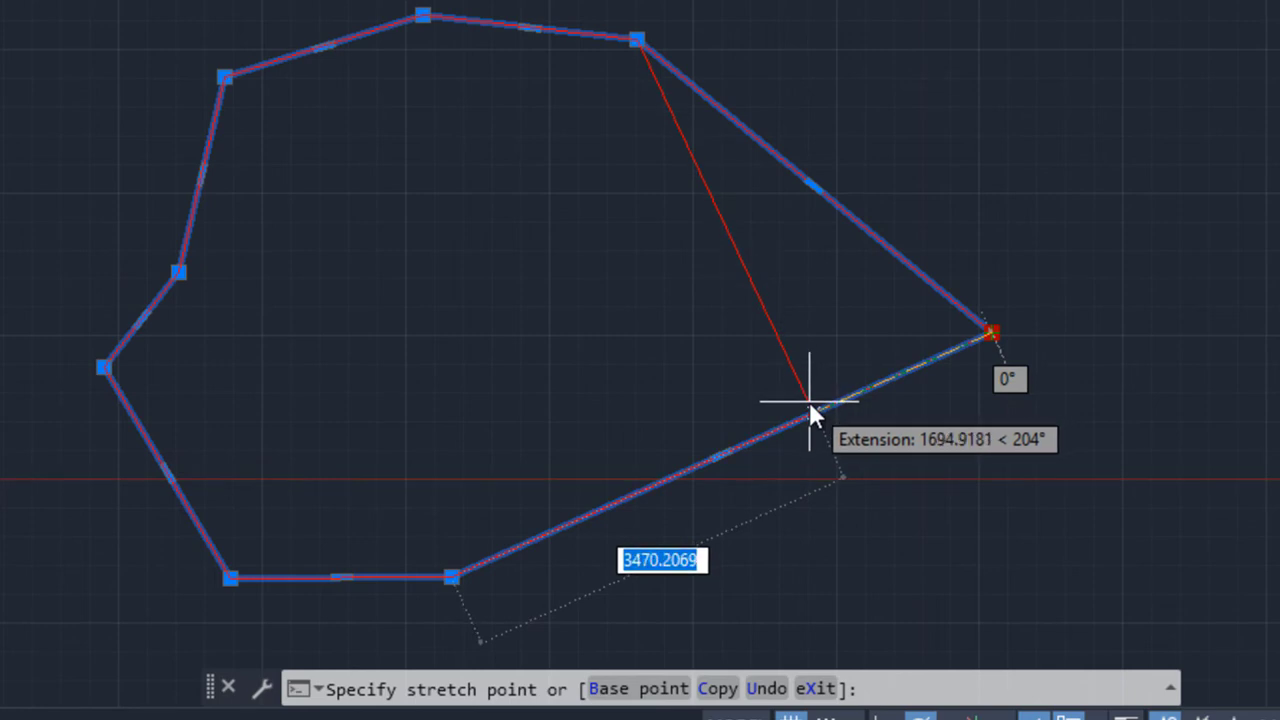
{"action": "type", "text": "35"}
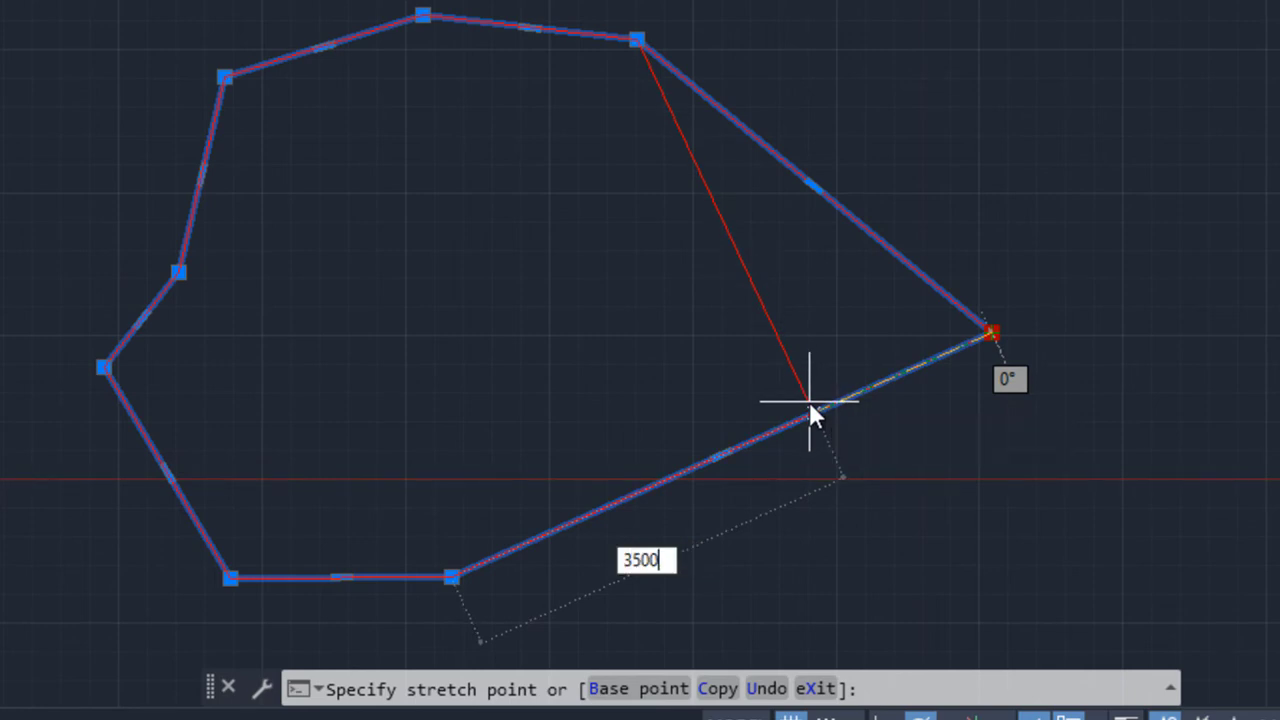
{"action": "type", "text": "00"}
{"action": "key", "text": "Return"}
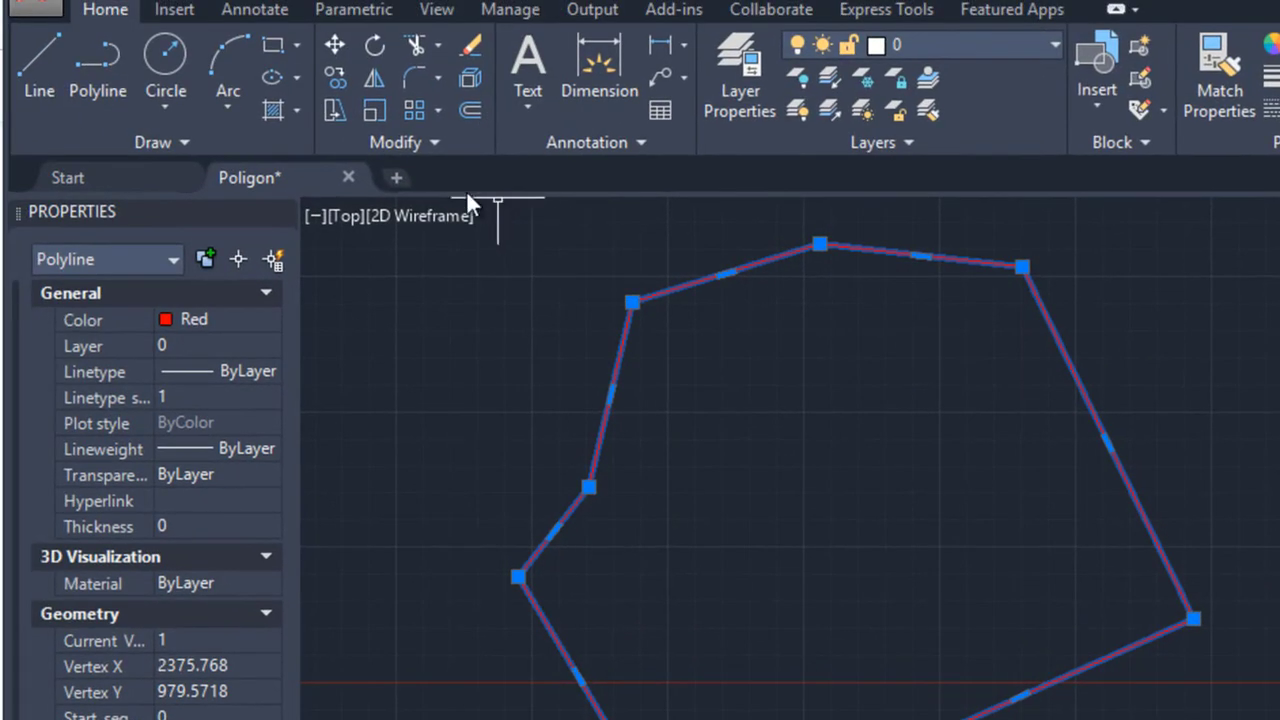
Step: Start Edit Polyline on the selected polyline, open it and close it again
{"action": "left_click", "coordinate": [434, 142]}
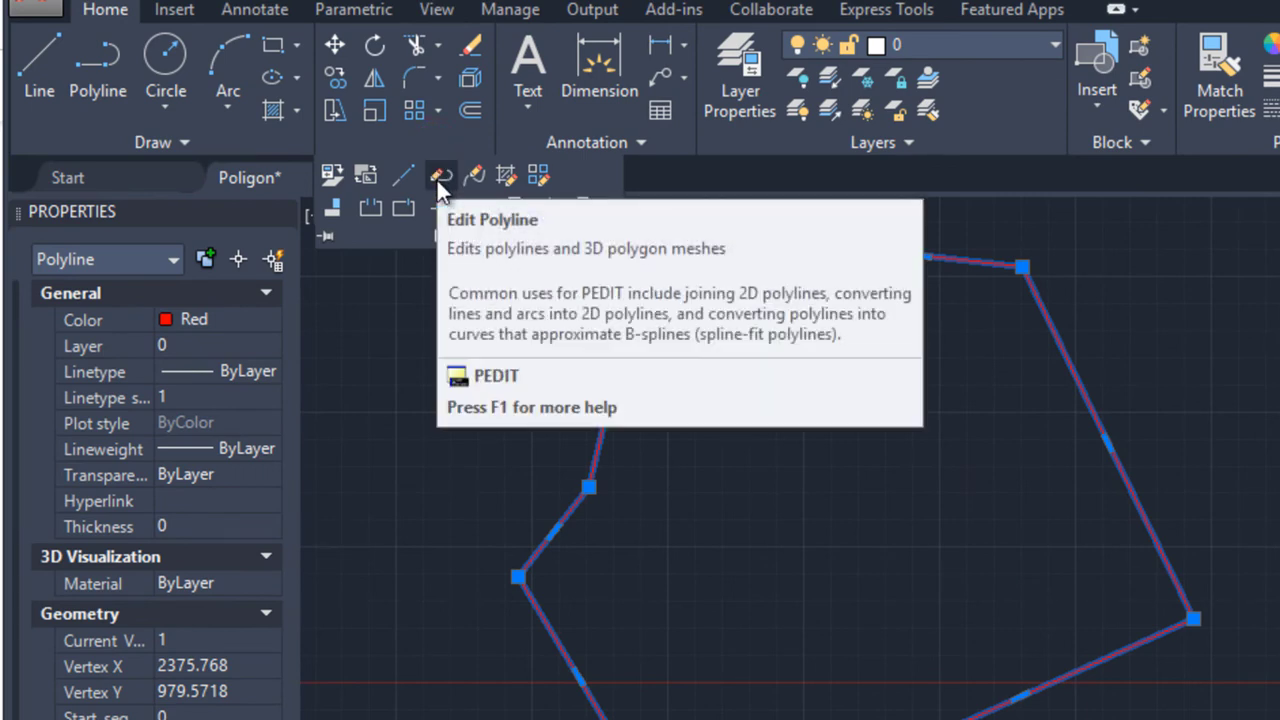
{"action": "left_click", "coordinate": [438, 177]}
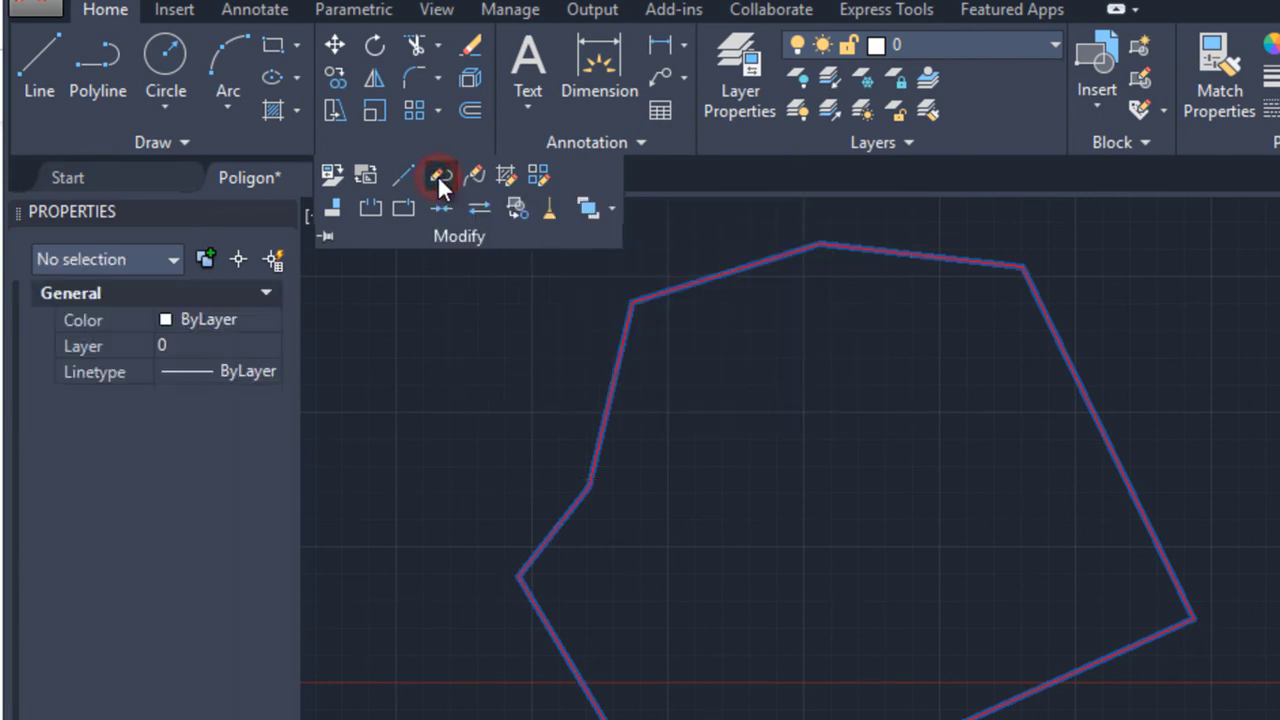
{"action": "left_click", "coordinate": [601, 337]}
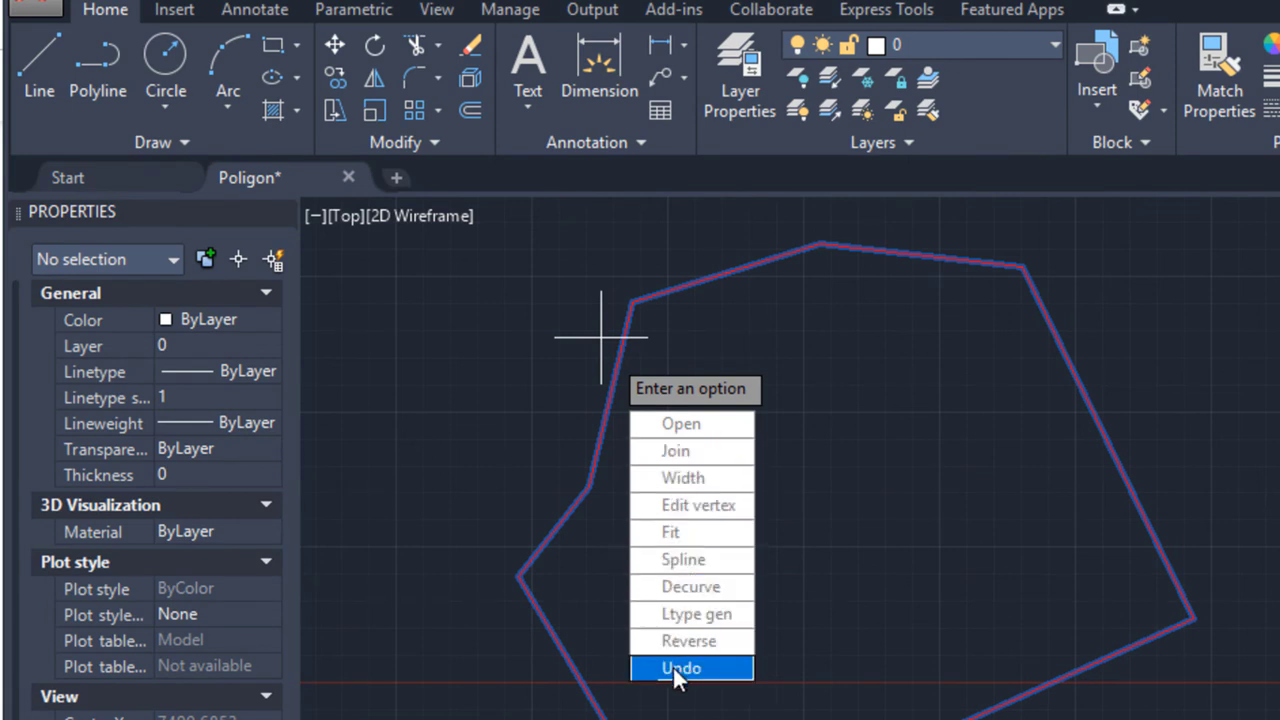
{"action": "left_click", "coordinate": [683, 425]}
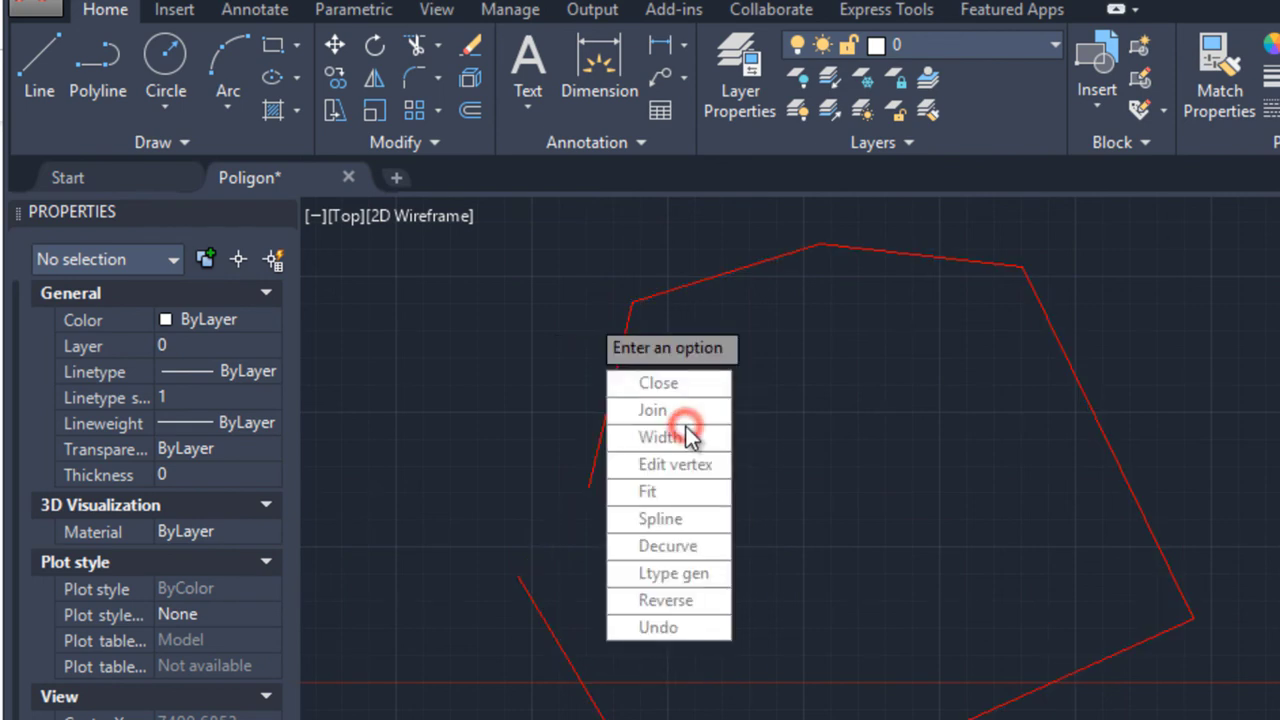
{"action": "left_click", "coordinate": [643, 382]}
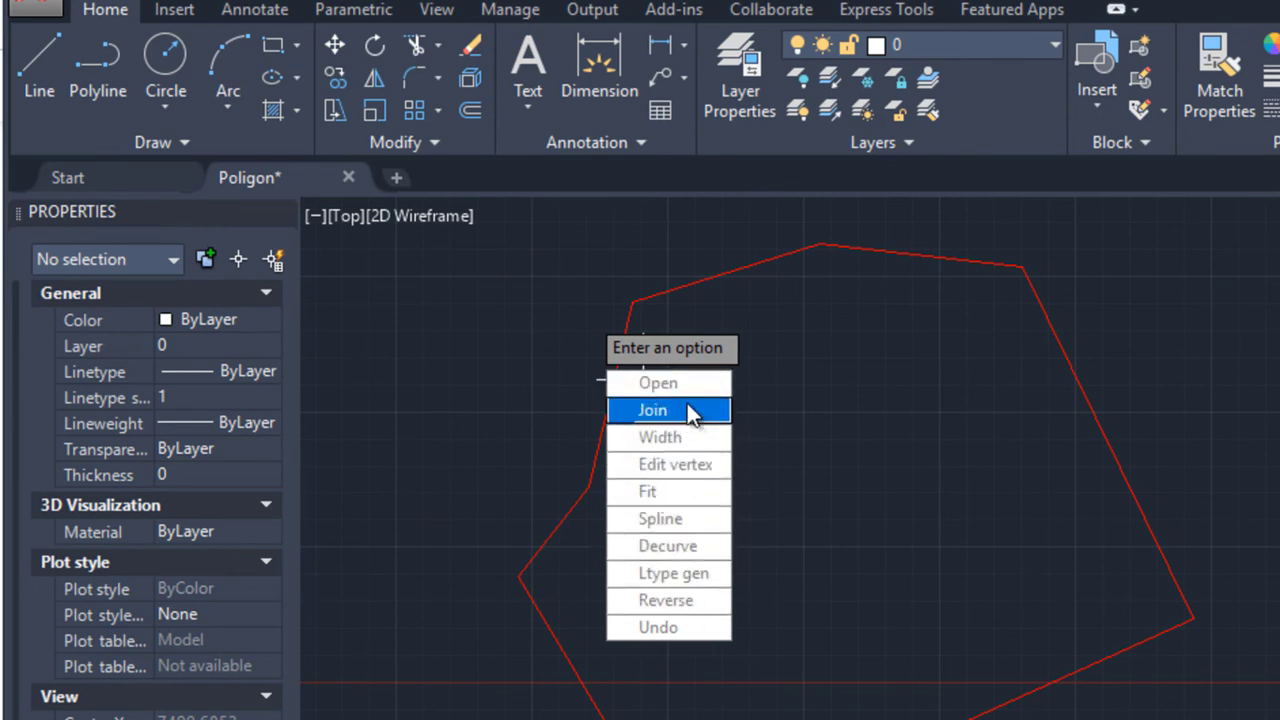
Step: Enter vertex editing and step the vertex marker through the polyline to its rightmost vertex
{"action": "left_click", "coordinate": [684, 466]}
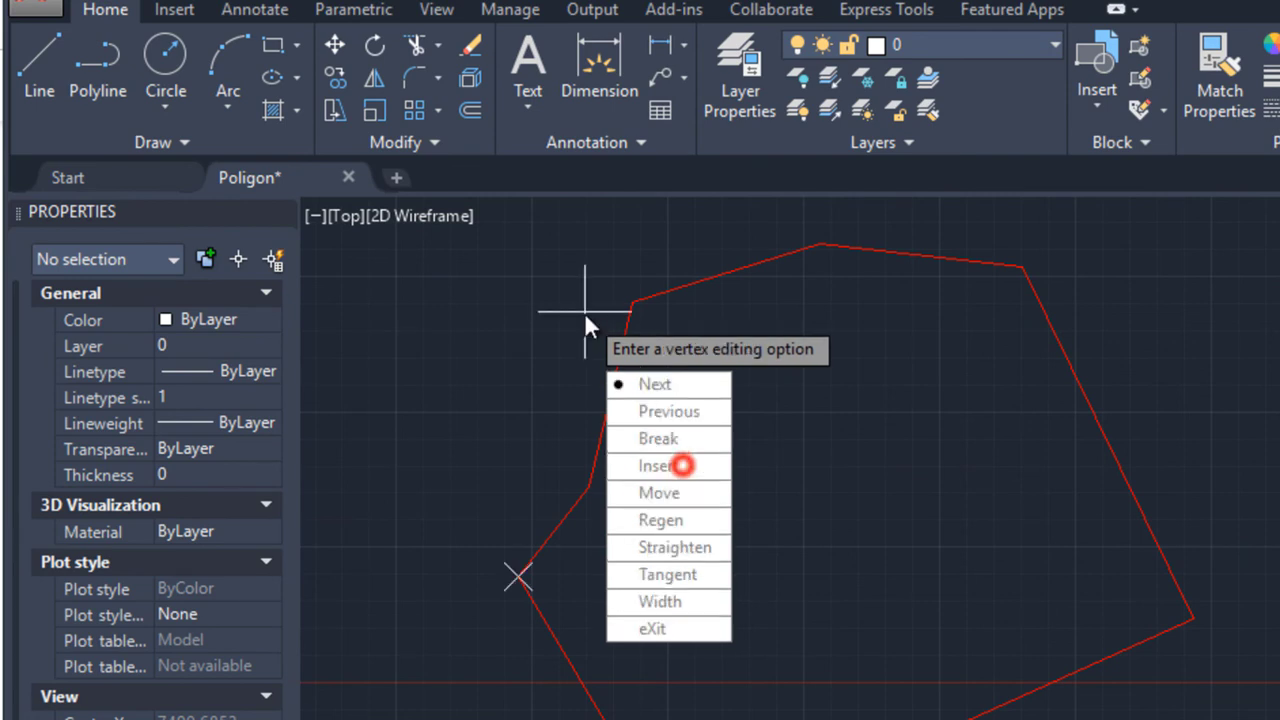
{"action": "left_click", "coordinate": [668, 420]}
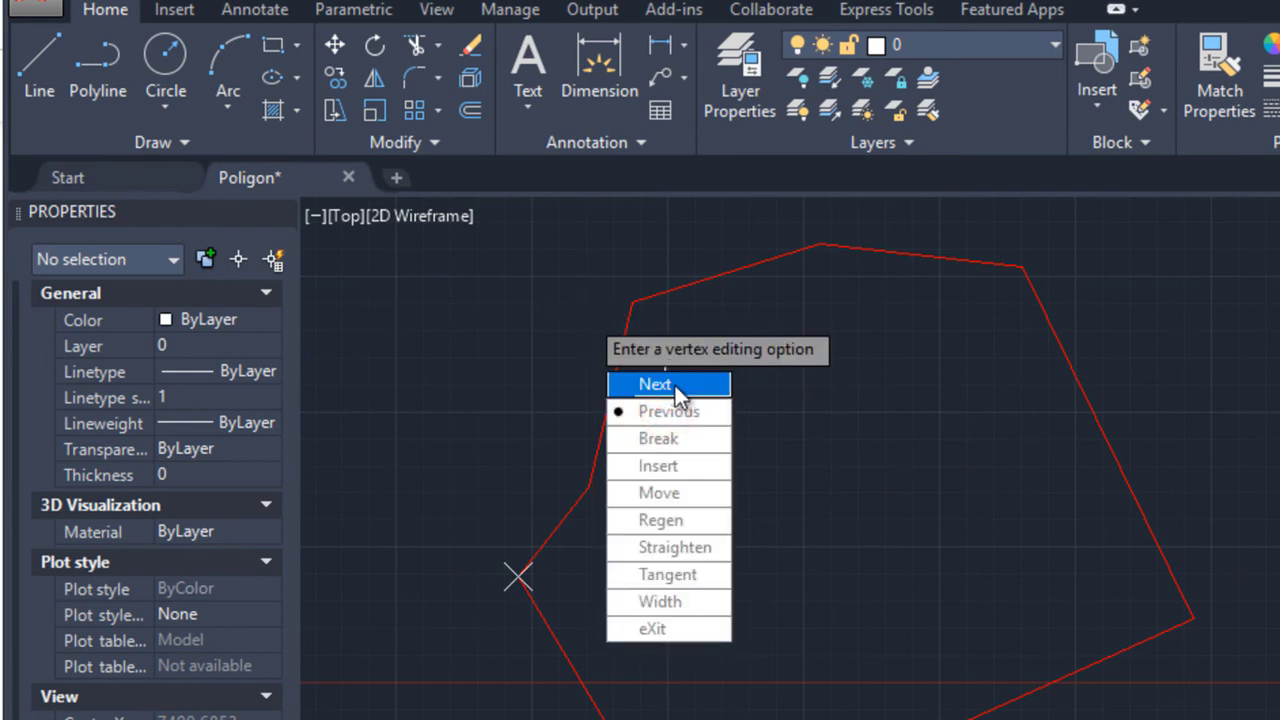
{"action": "left_click", "coordinate": [676, 384]}
{"action": "left_click", "coordinate": [641, 409]}
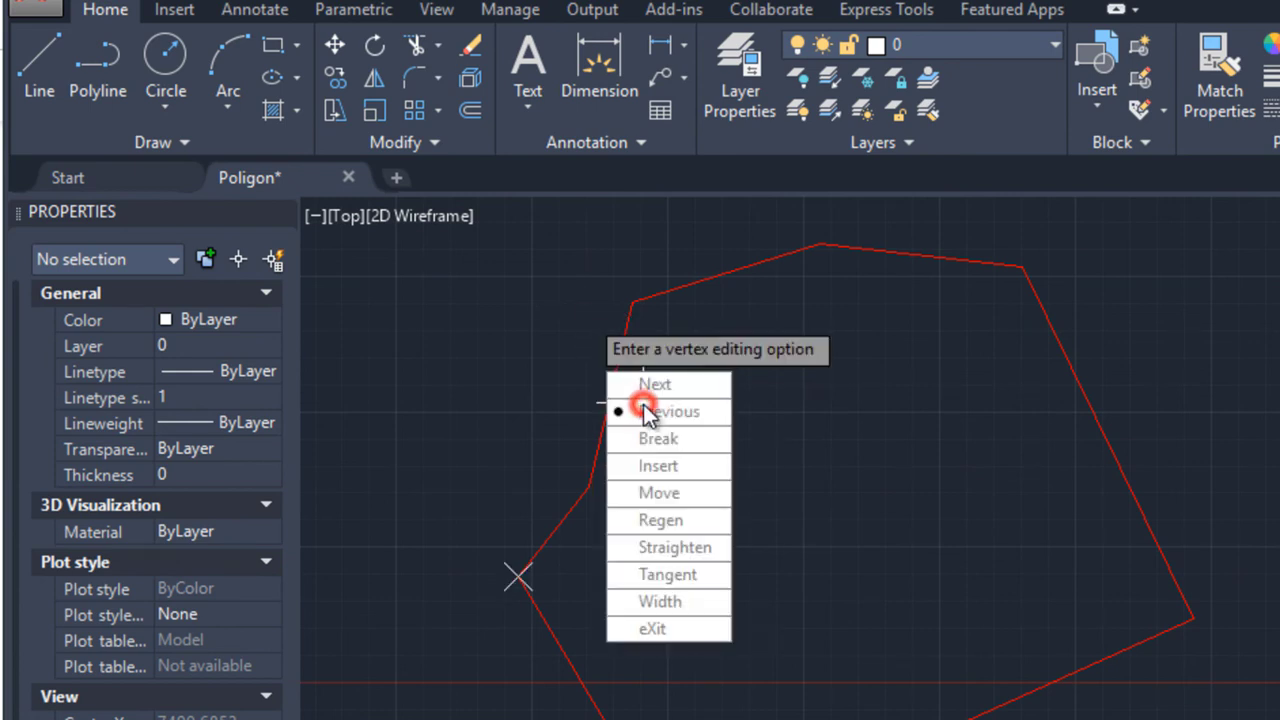
{"action": "left_click", "coordinate": [656, 384]}
{"action": "left_click", "coordinate": [660, 384]}
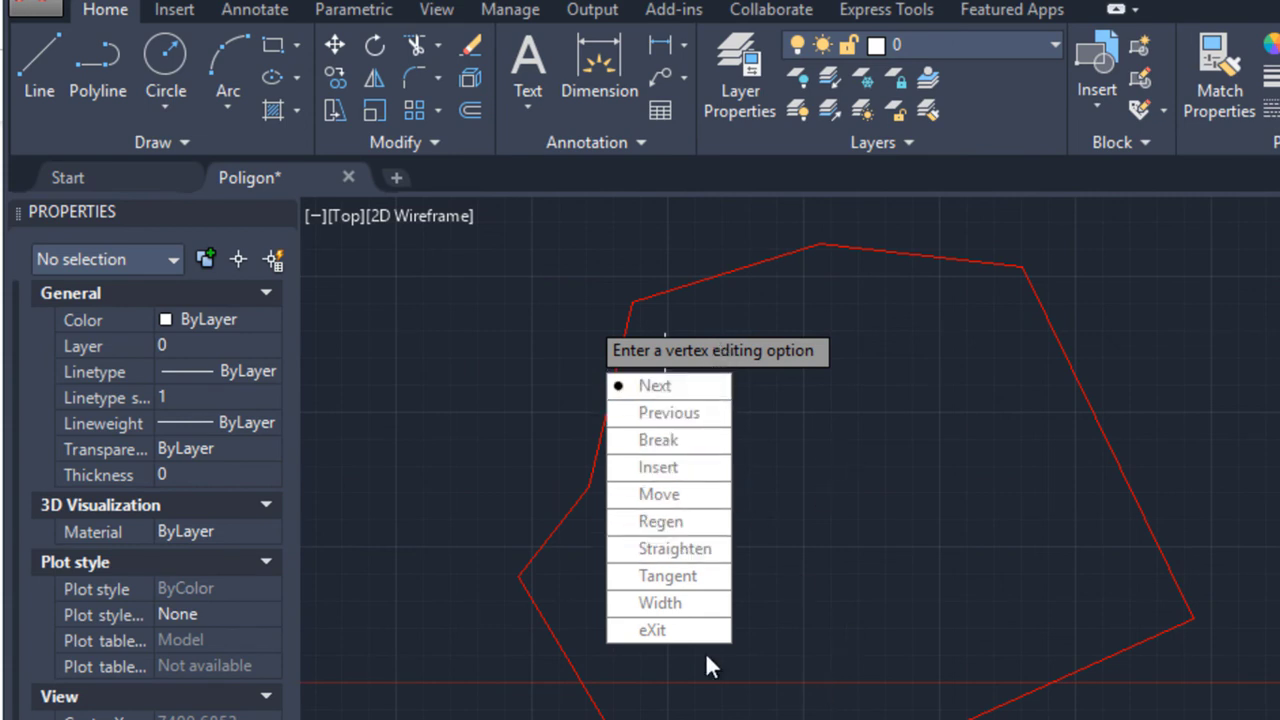
{"action": "left_click", "coordinate": [655, 386]}
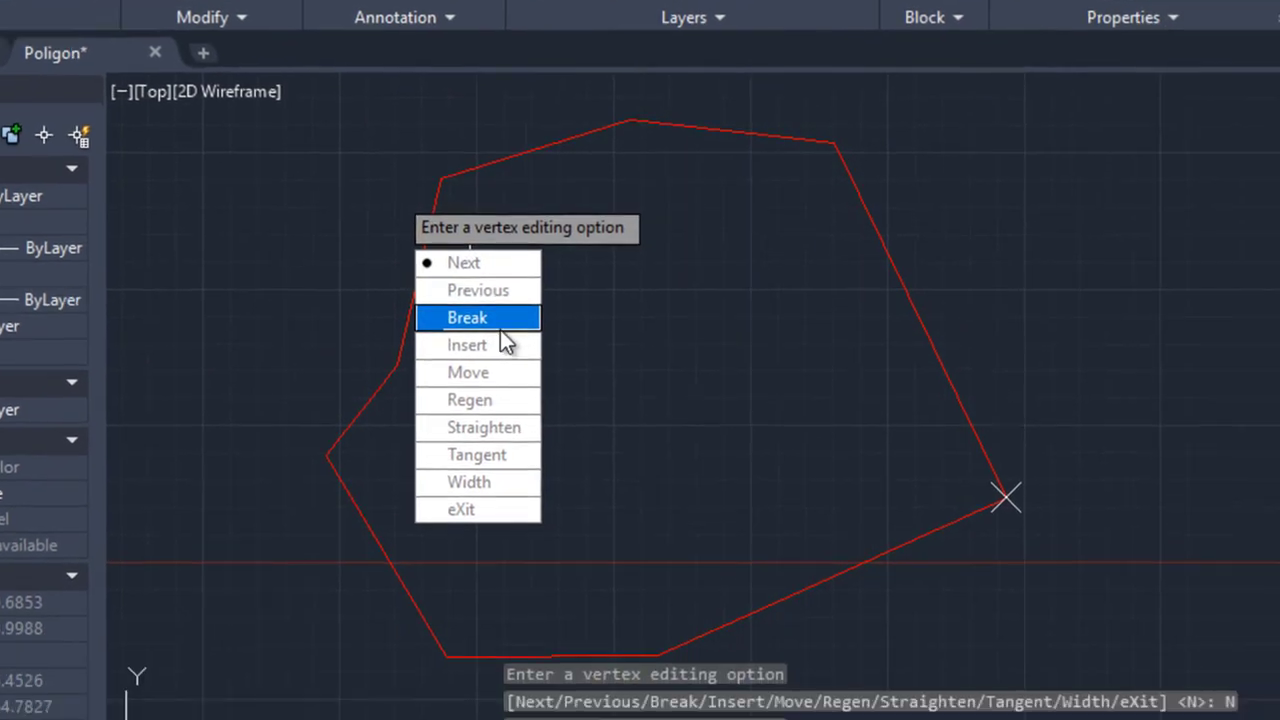
Step: Break the polyline at the marked rightmost vertex, then exit vertex editing and end the command
{"action": "left_click", "coordinate": [395, 266]}
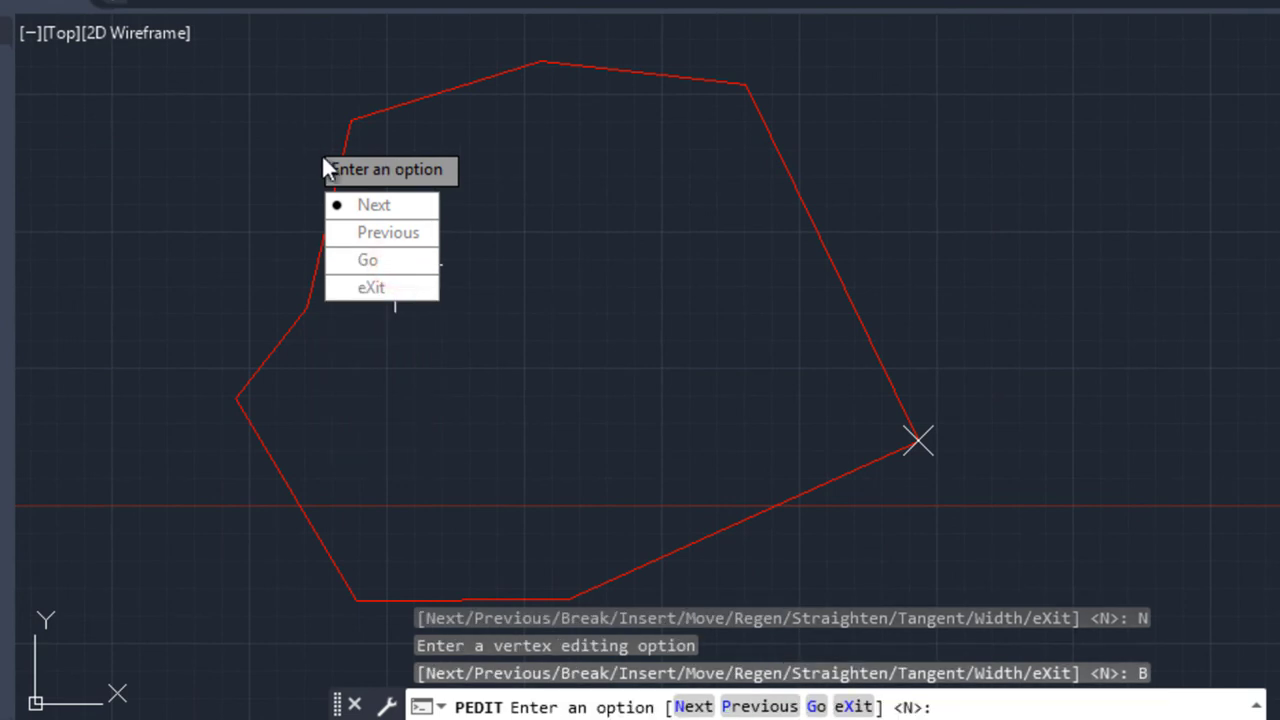
{"action": "left_click", "coordinate": [366, 260]}
{"action": "left_click", "coordinate": [395, 452]}
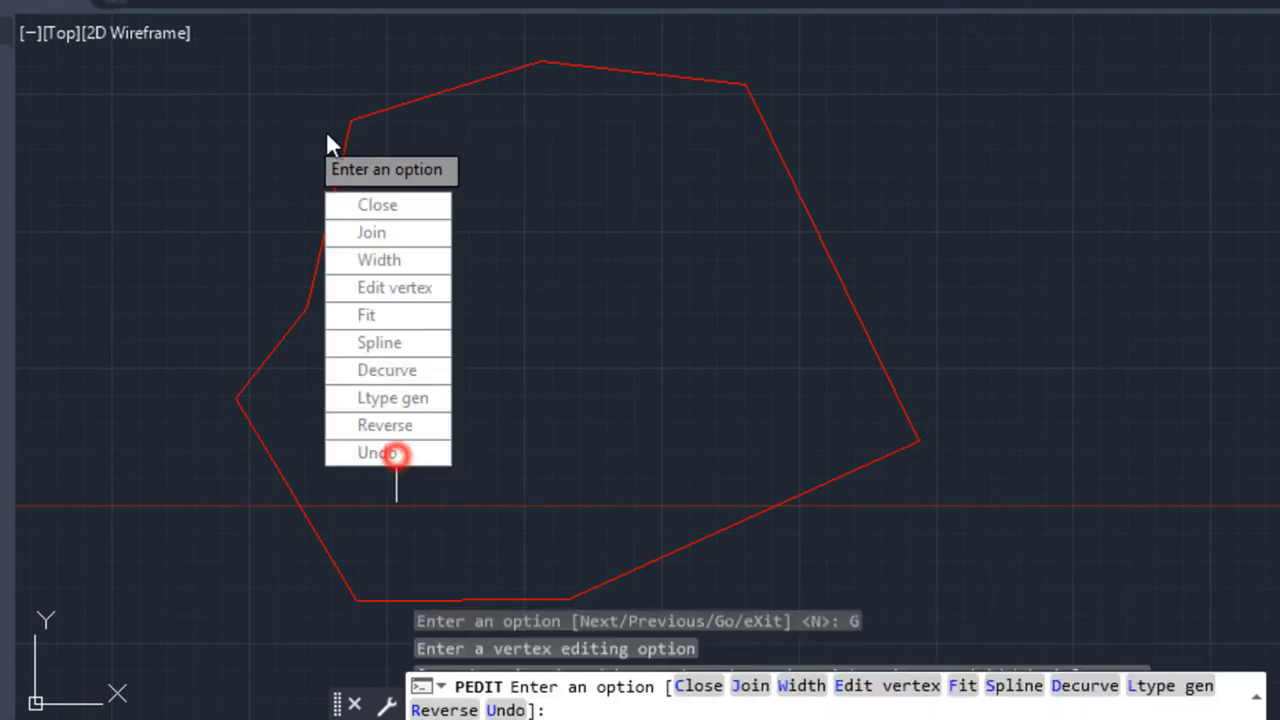
{"action": "key", "text": "Escape"}
Step: Select the lower and upper parts of the broken polyline in turn to check their extents, and clear the selection
{"action": "left_click", "coordinate": [788, 496]}
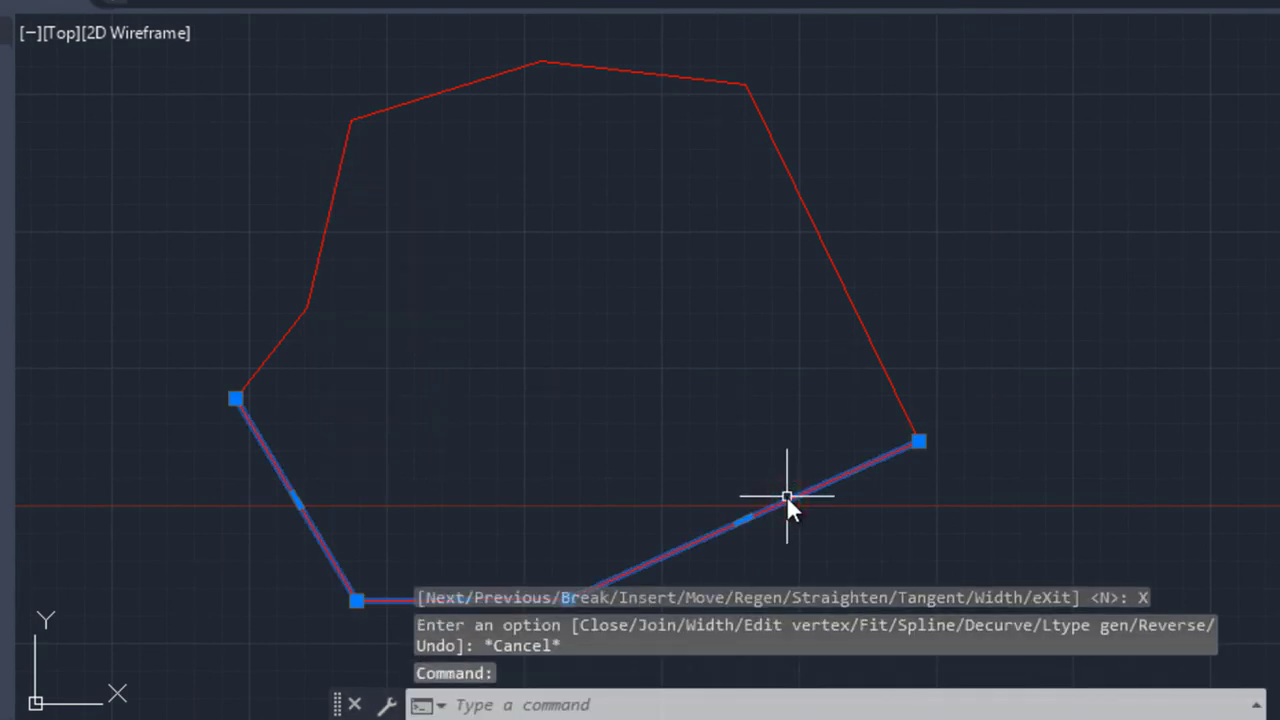
{"action": "key", "text": "Escape"}
{"action": "left_click", "coordinate": [848, 290]}
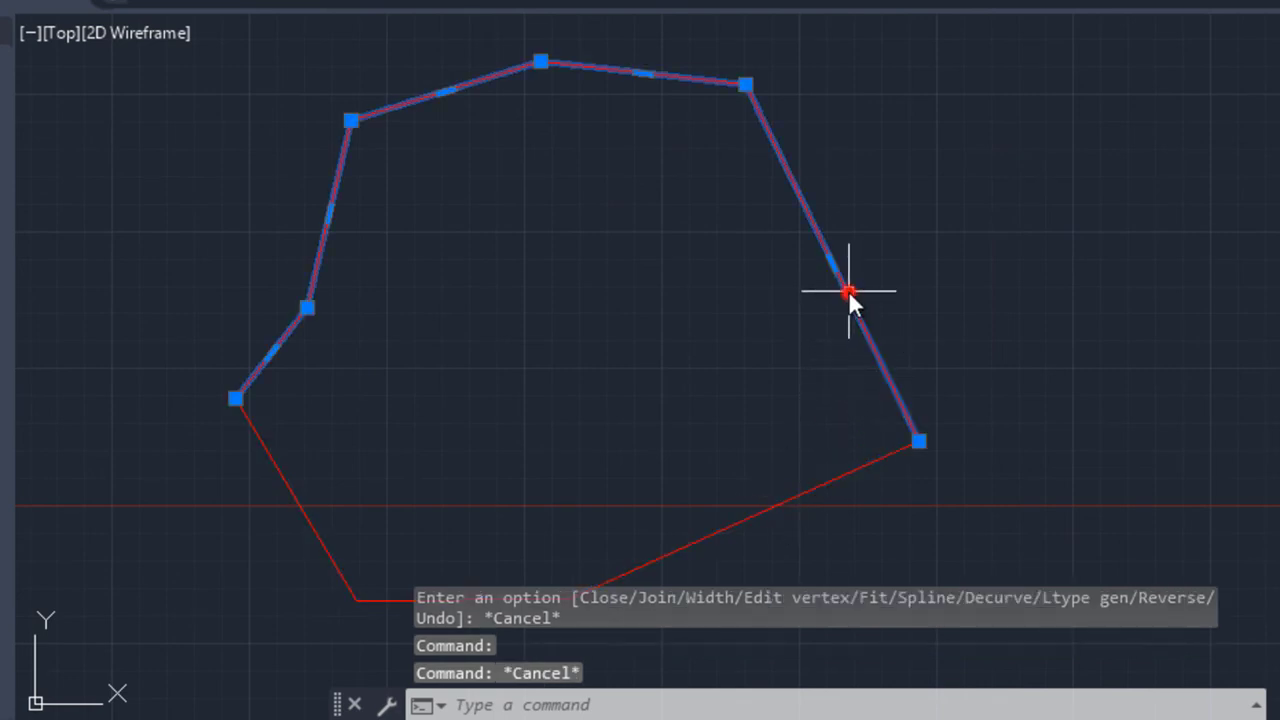
{"action": "key", "text": "Escape"}
{"action": "left_click", "coordinate": [764, 509]}
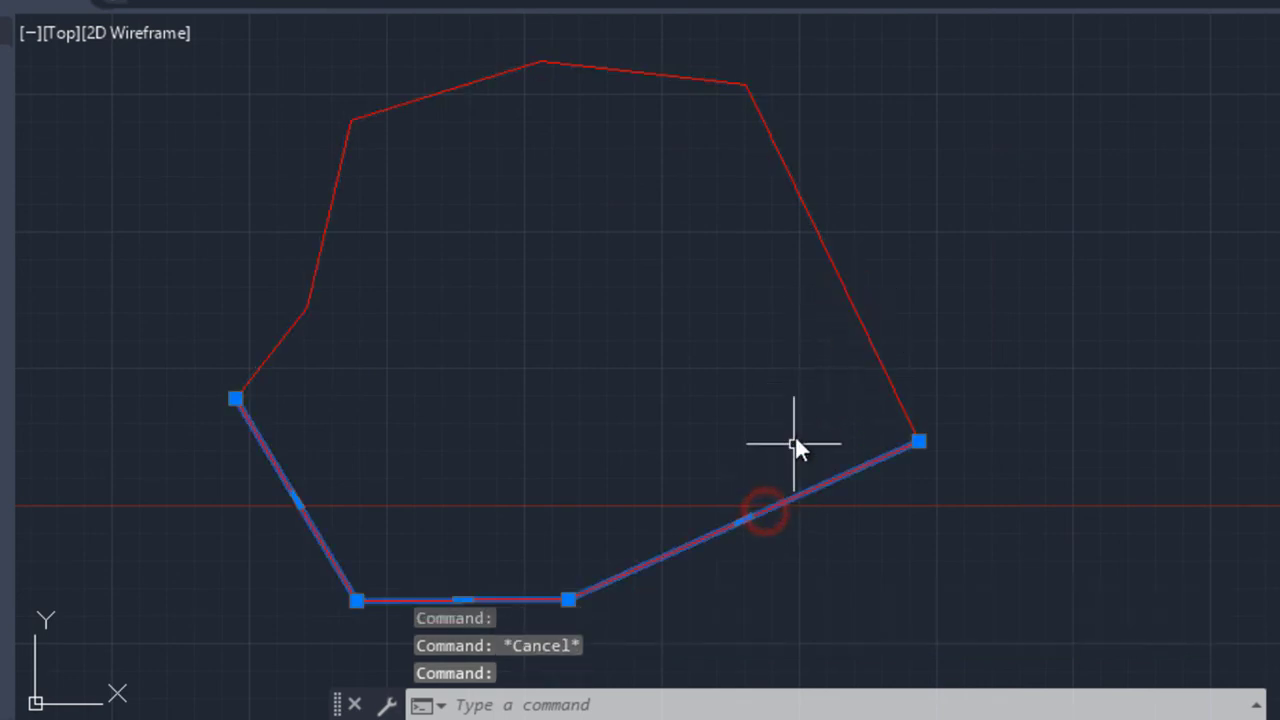
{"action": "key", "text": "Escape"}
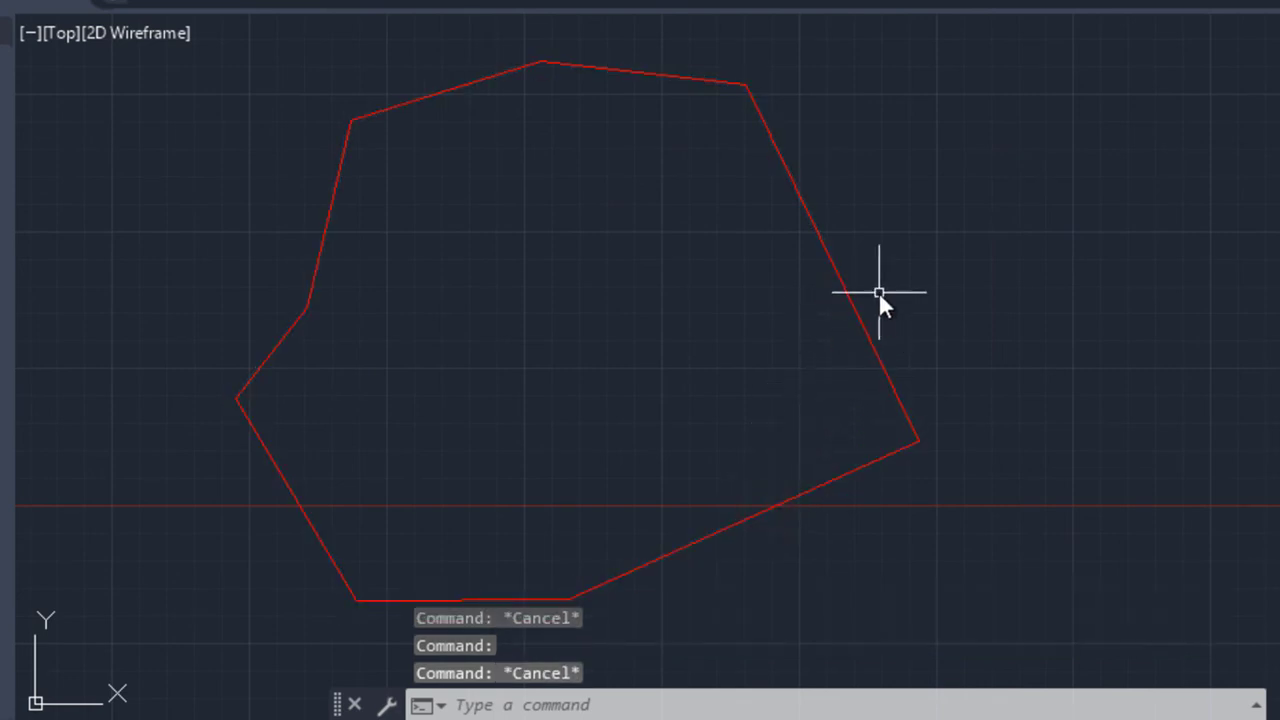
Step: Recheck the break by selecting the upper piece and the lower piece separately, clearing each selection
{"action": "left_click", "coordinate": [826, 237]}
{"action": "left_click", "coordinate": [806, 234]}
{"action": "key", "text": "Escape"}
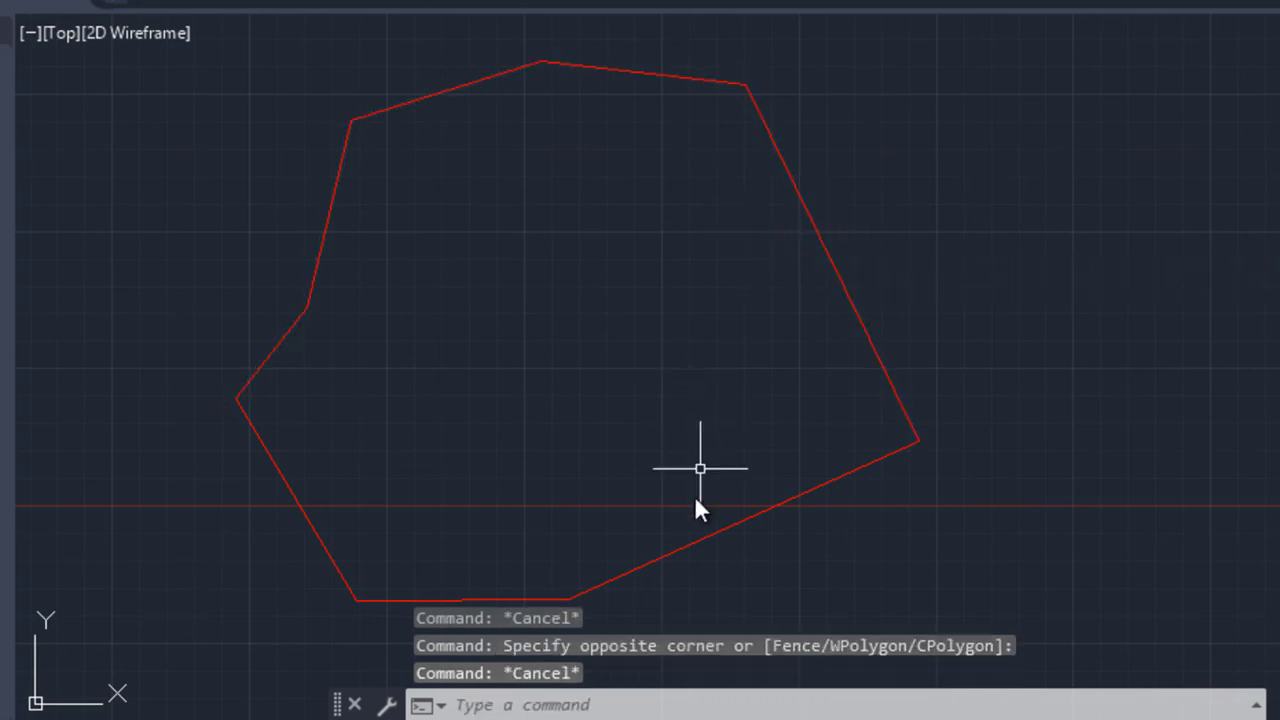
{"action": "left_click", "coordinate": [677, 538]}
{"action": "left_click", "coordinate": [668, 560]}
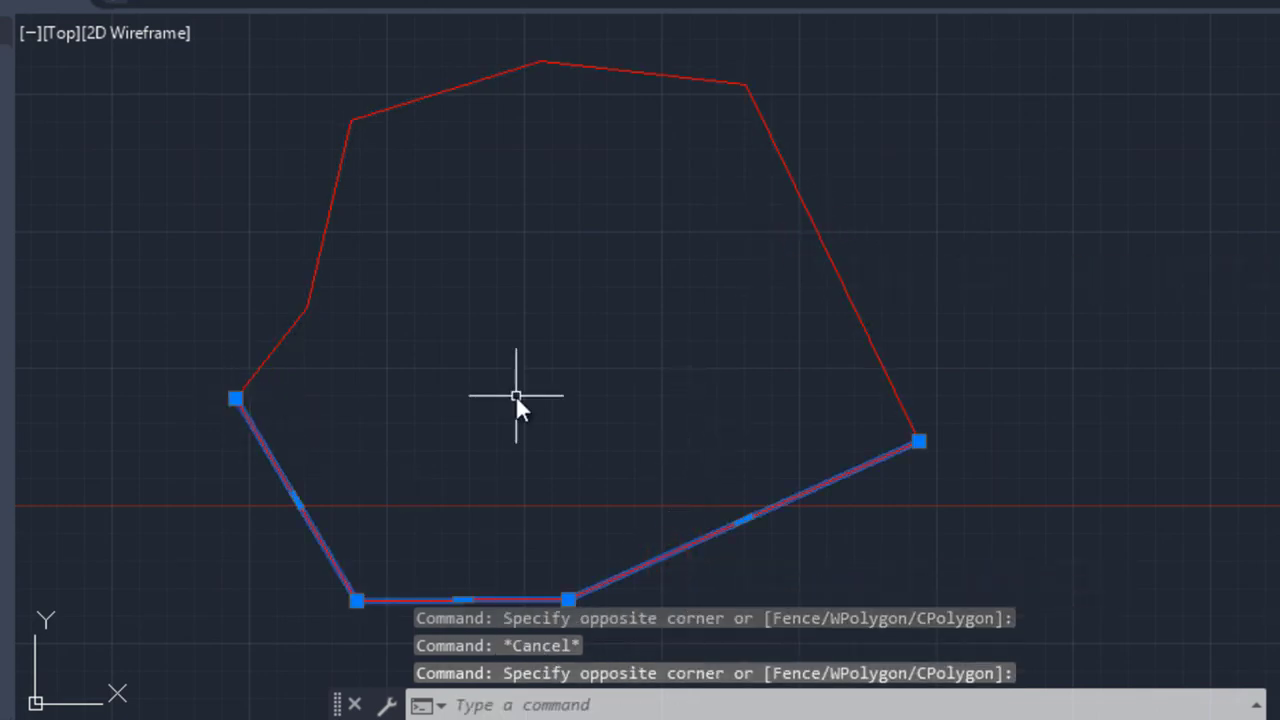
{"action": "key", "text": "Escape"}
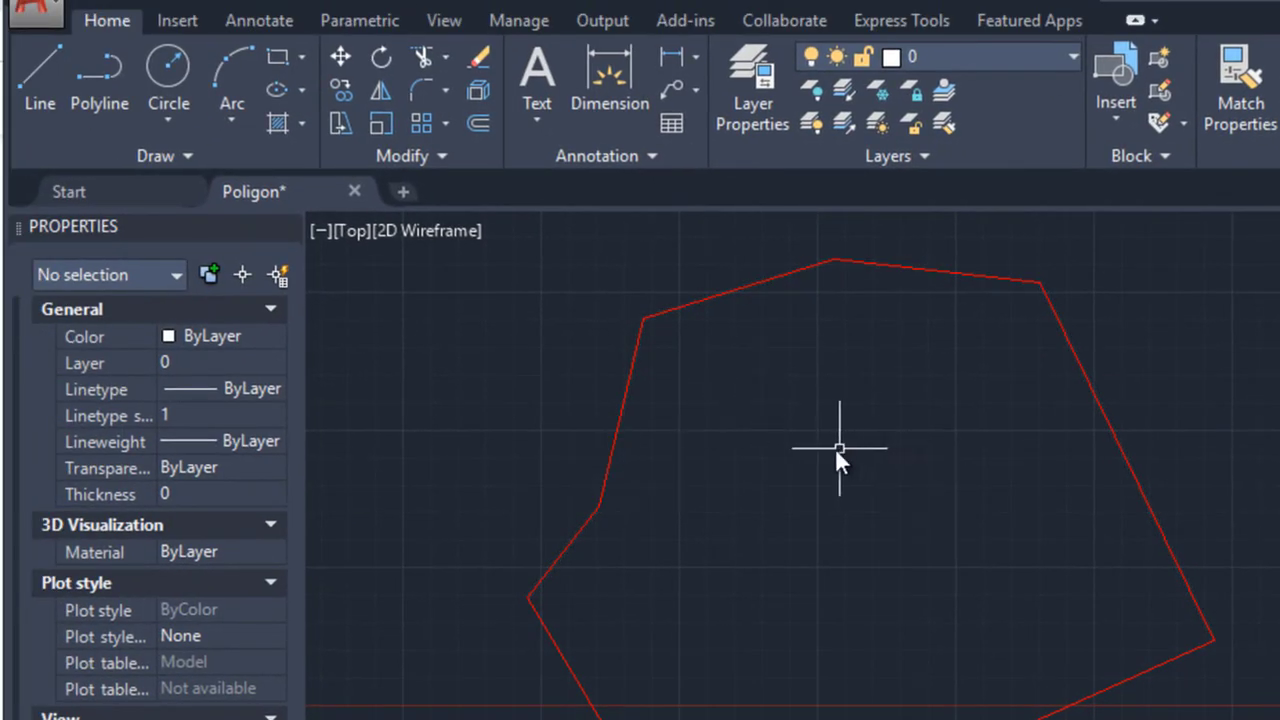
Step: Join the upper and lower pieces with the Join command, and select the resulting polyline to check its Closed property
{"action": "left_click", "coordinate": [443, 157]}
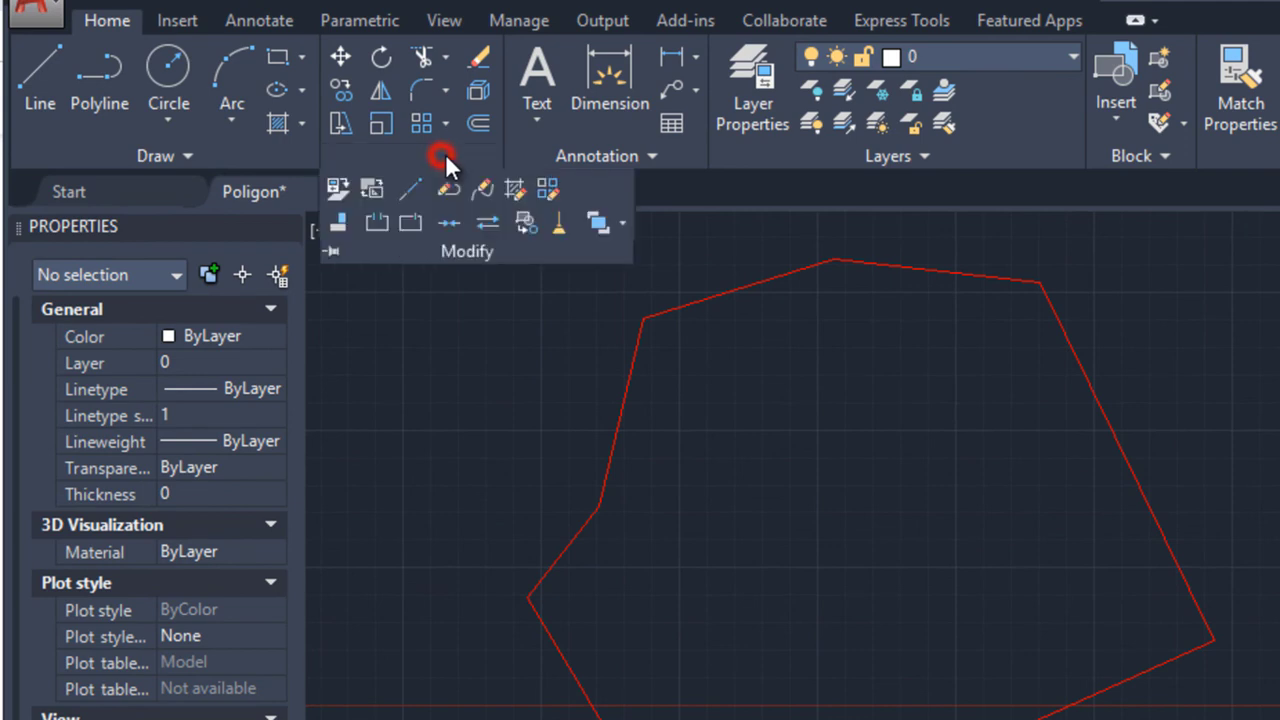
{"action": "left_click", "coordinate": [446, 221]}
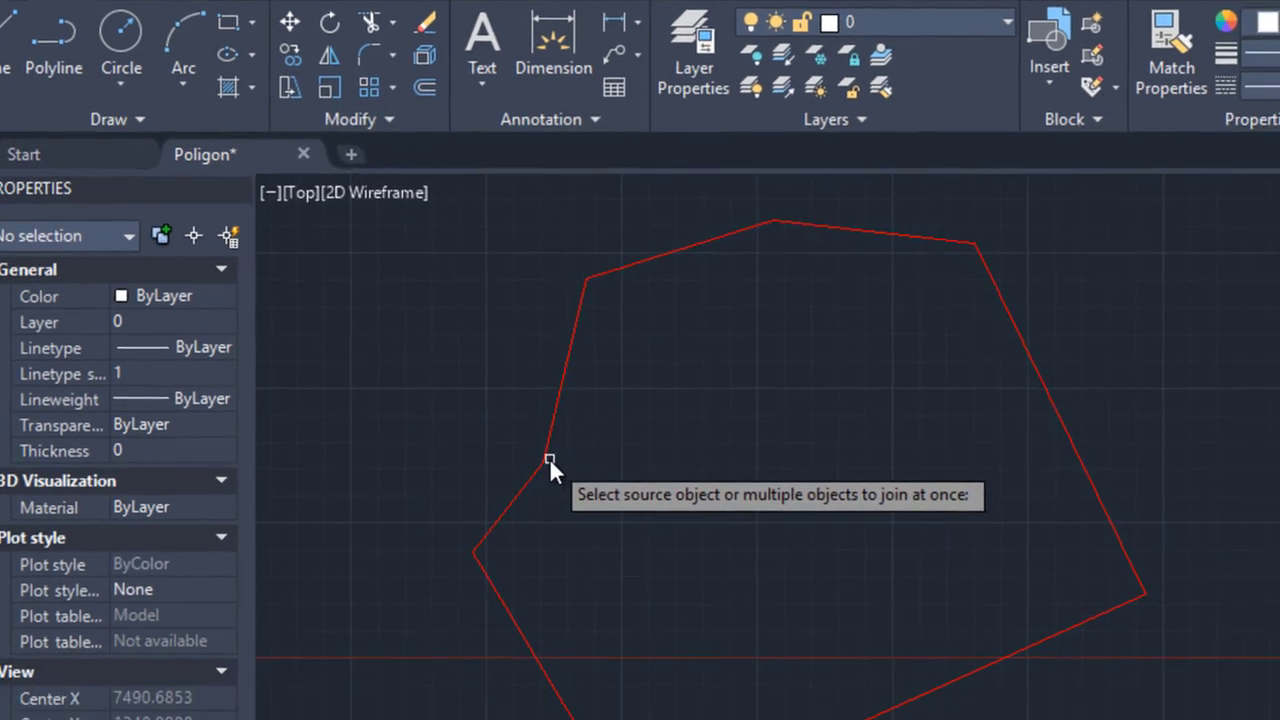
{"action": "left_click", "coordinate": [549, 457]}
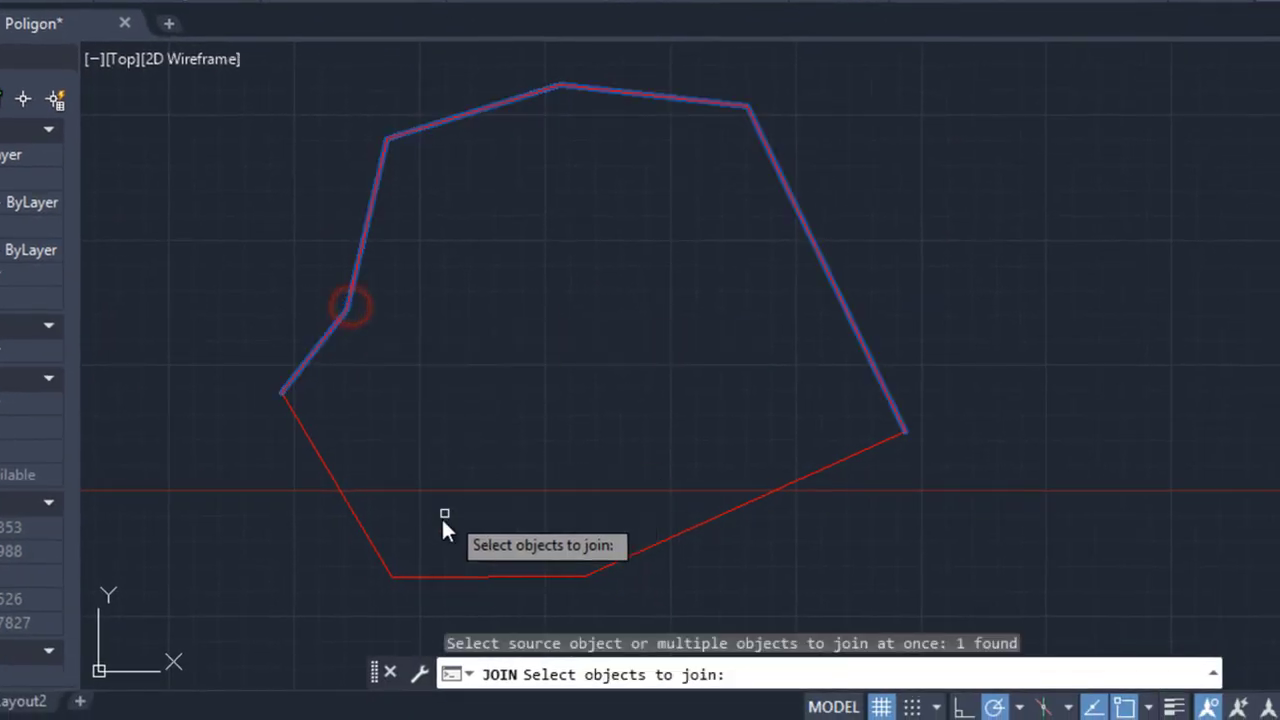
{"action": "left_click", "coordinate": [363, 534]}
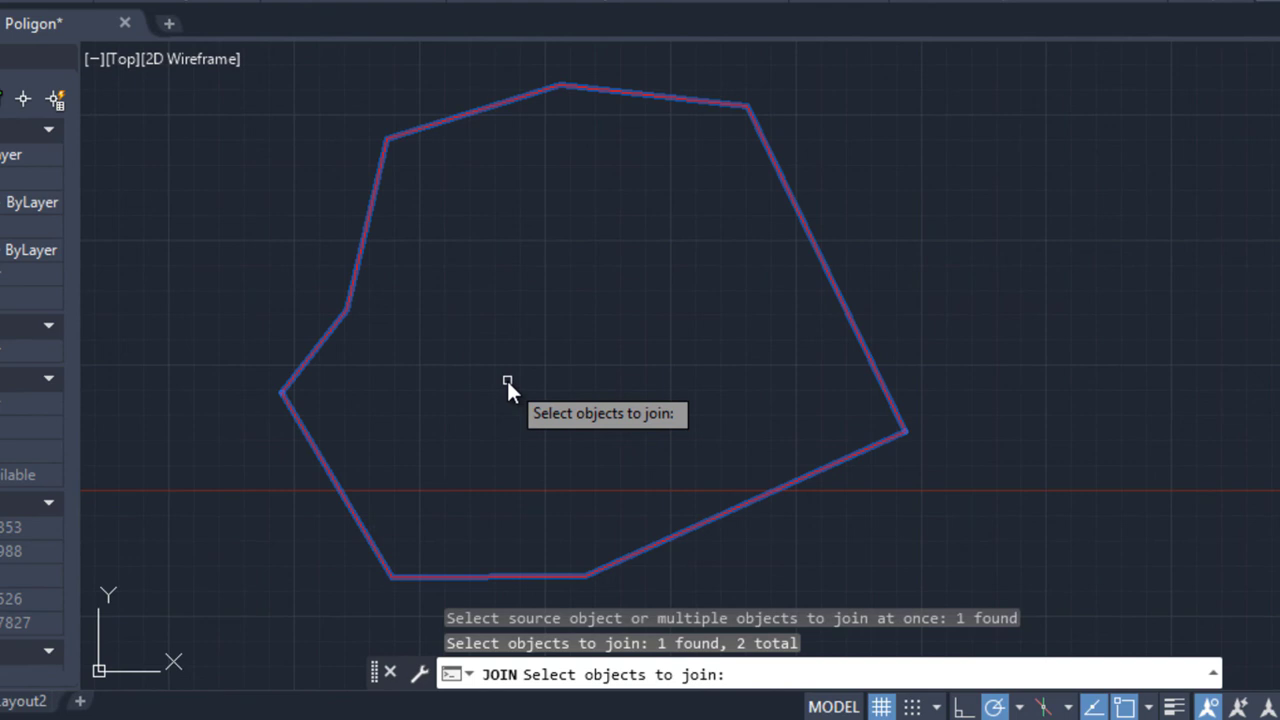
{"action": "key", "text": "Return"}
{"action": "left_click", "coordinate": [752, 499]}
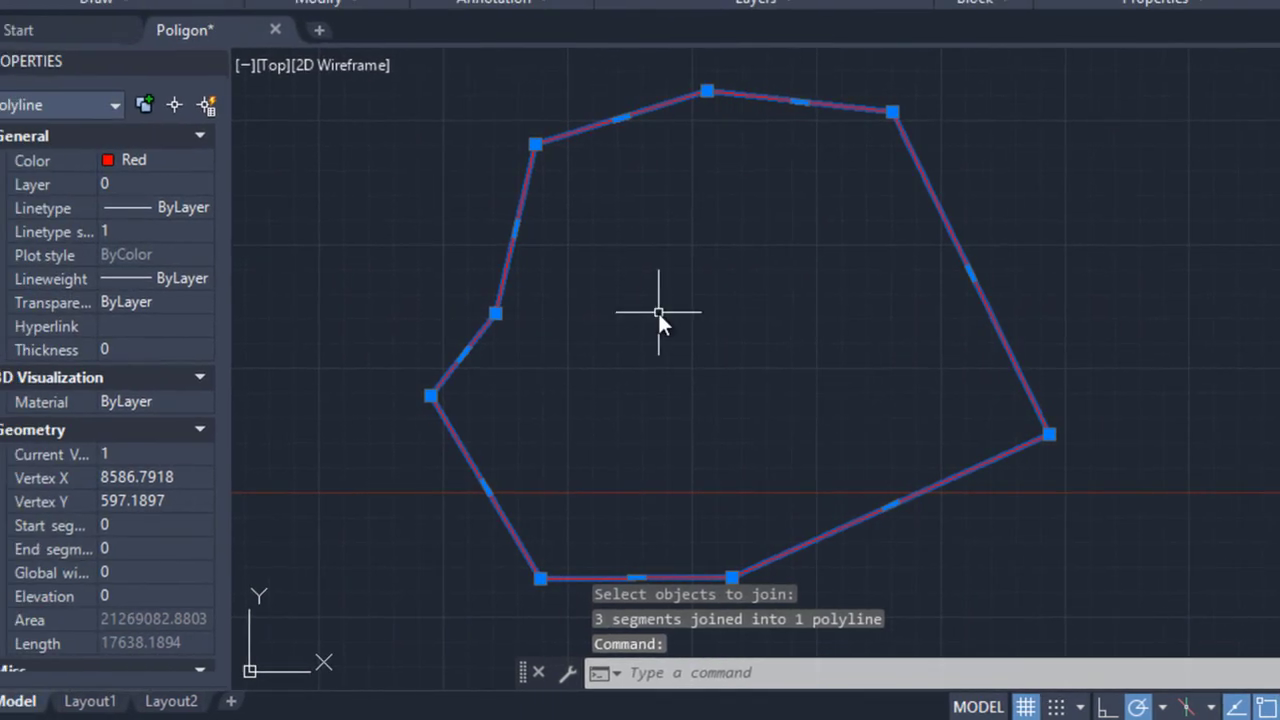
{"action": "scroll", "coordinate": [83, 457], "scroll_direction": "down", "scroll_amount": 3}
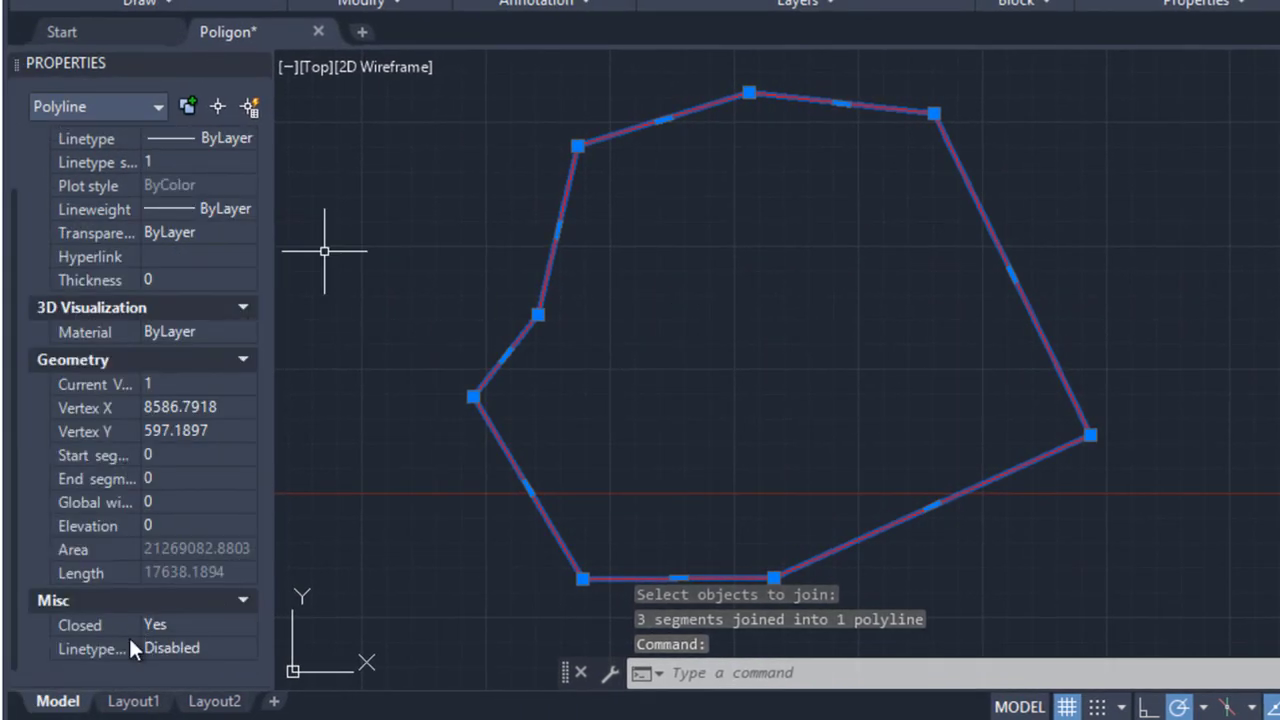